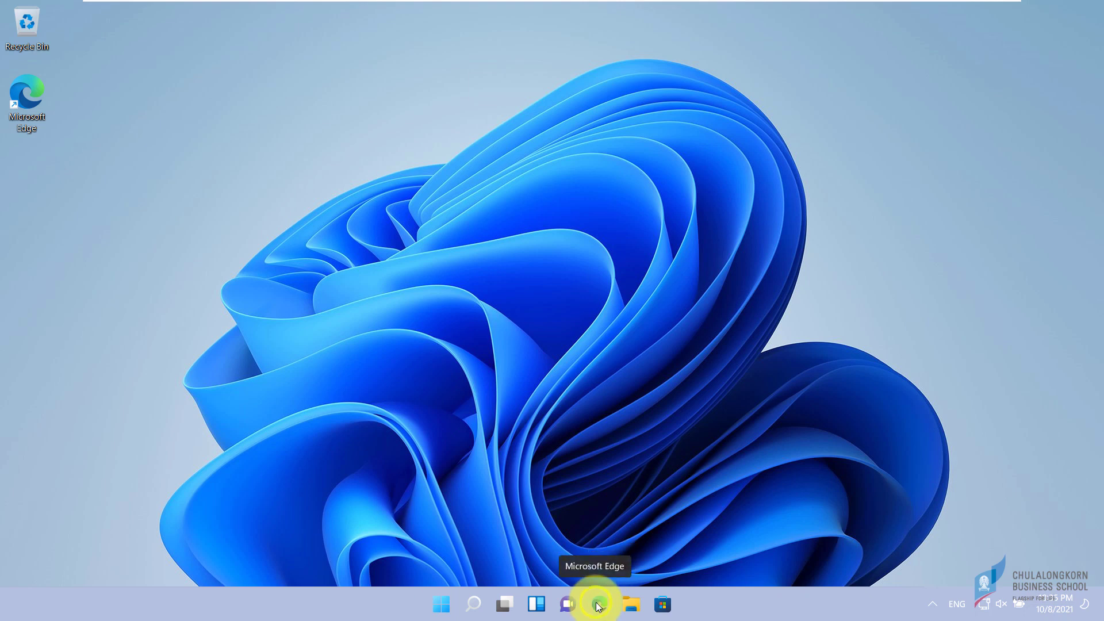
# Open Microsoft Edge and load office.com.
pyautogui.click(597, 604)
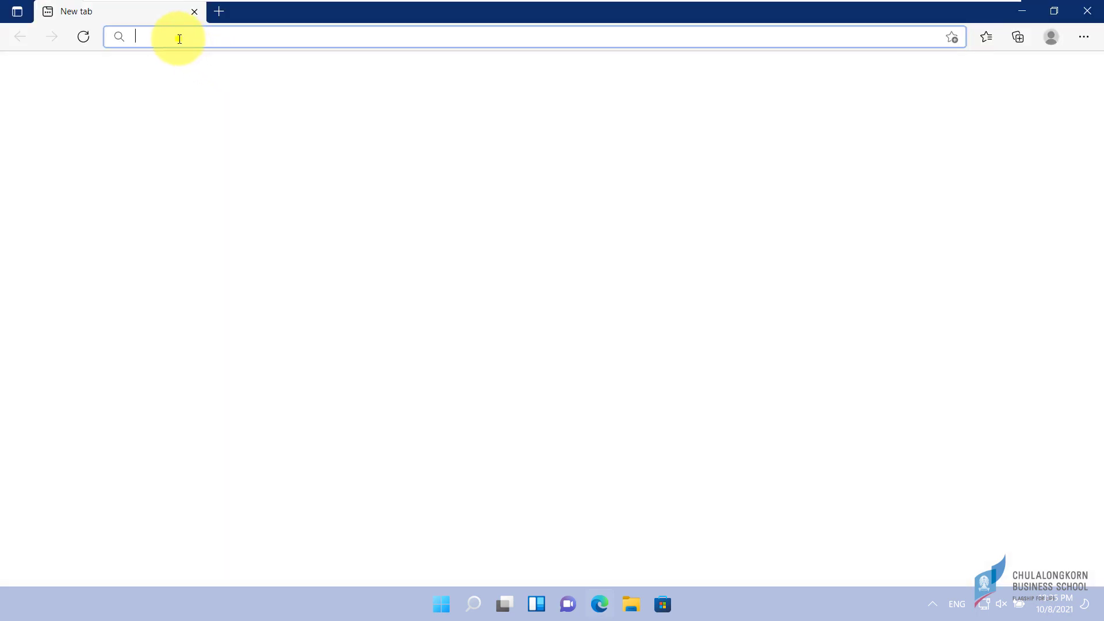
pyautogui.write('off')
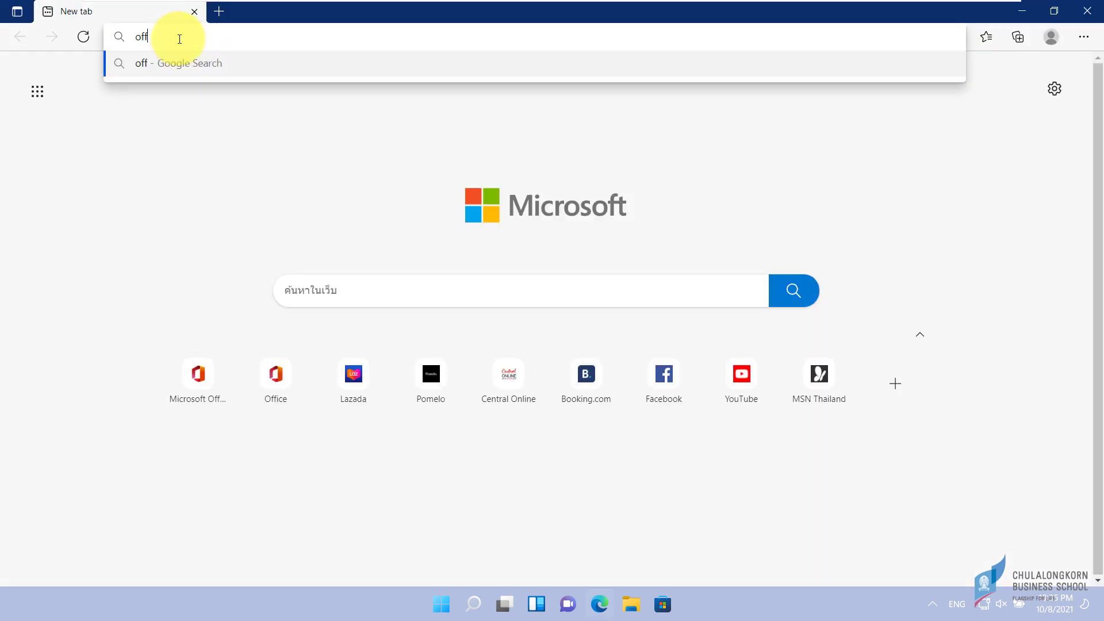
pyautogui.write('ice.com')
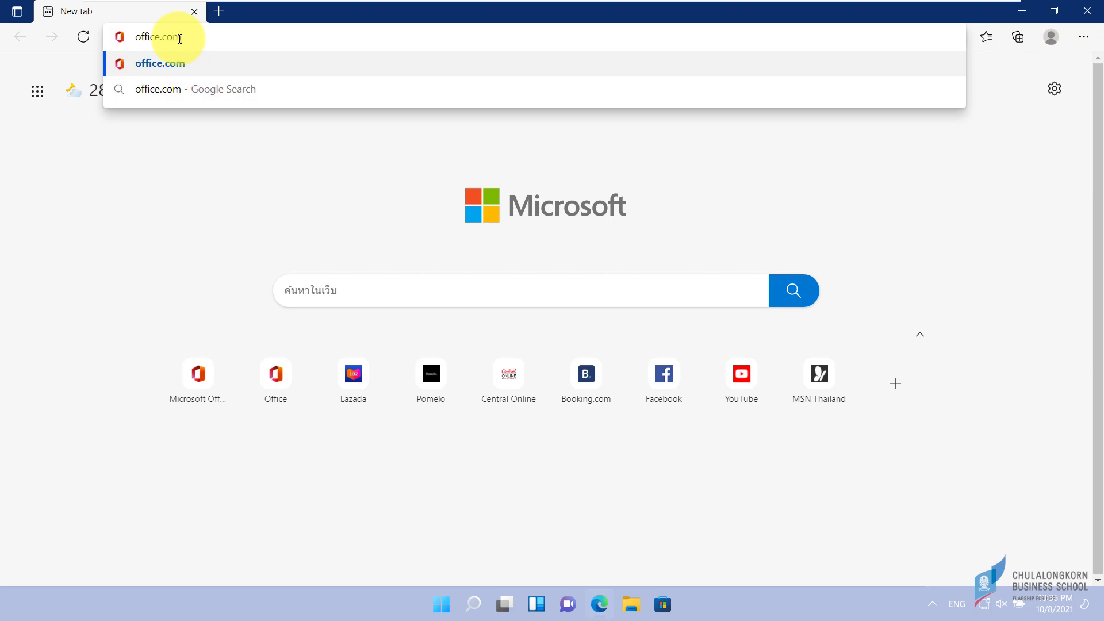
pyautogui.press('Return')
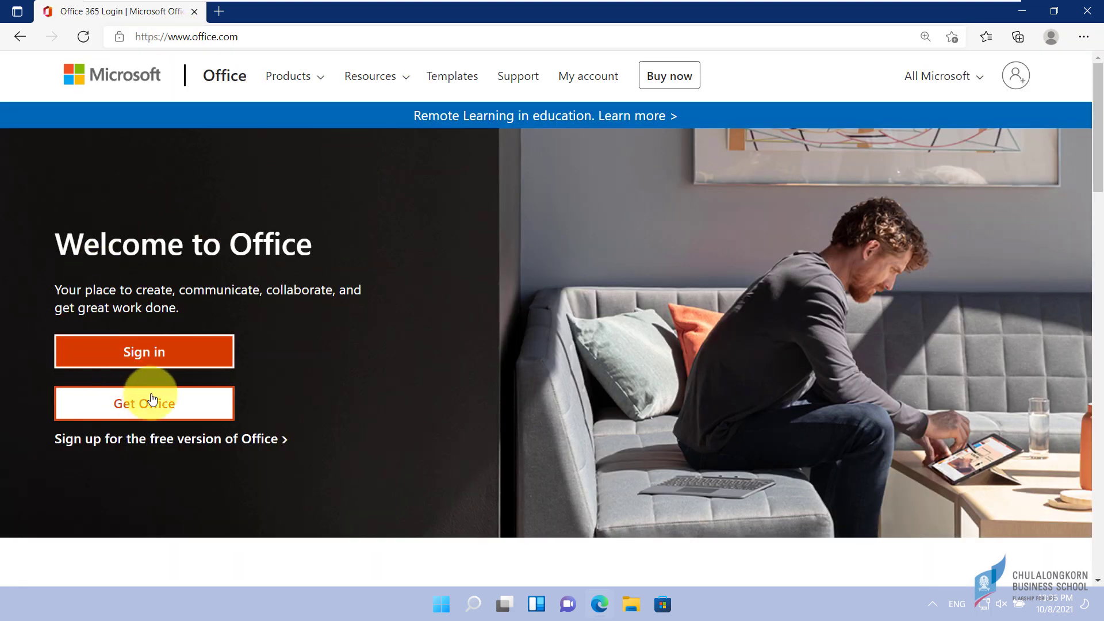
# Sign in to Office.com with the school account and password, choosing to stay signed in.
pyautogui.click(154, 353)
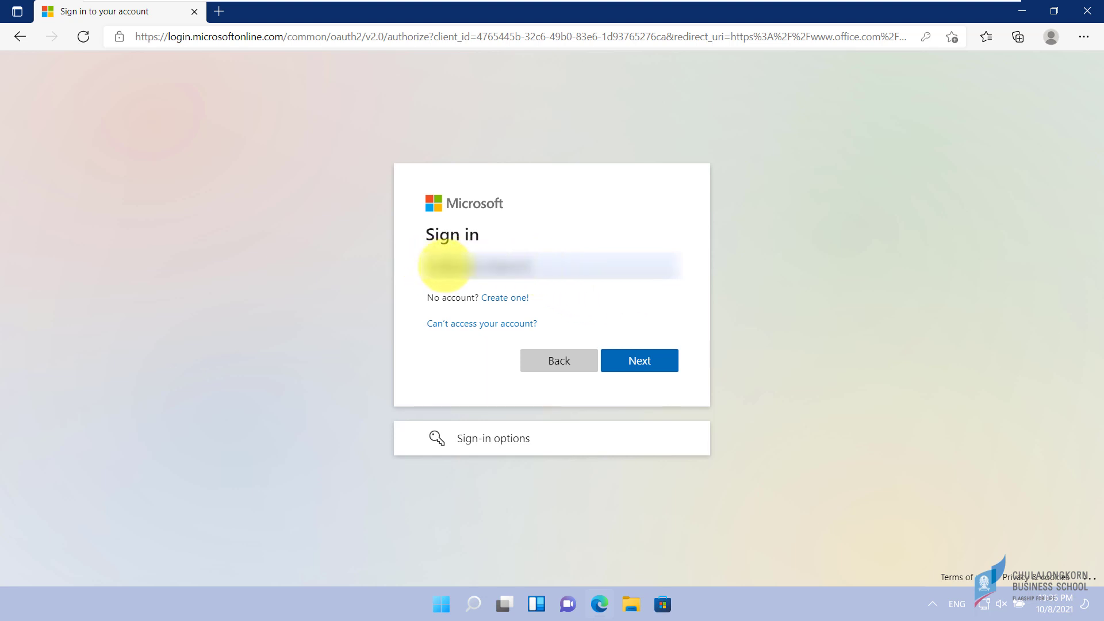
pyautogui.click(637, 362)
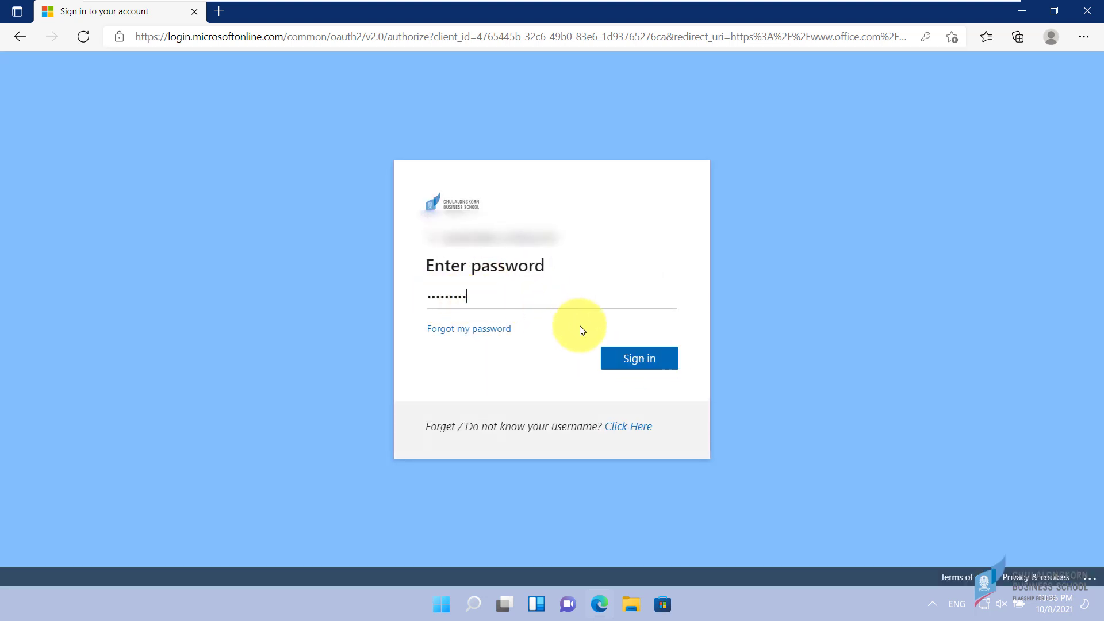
pyautogui.click(634, 362)
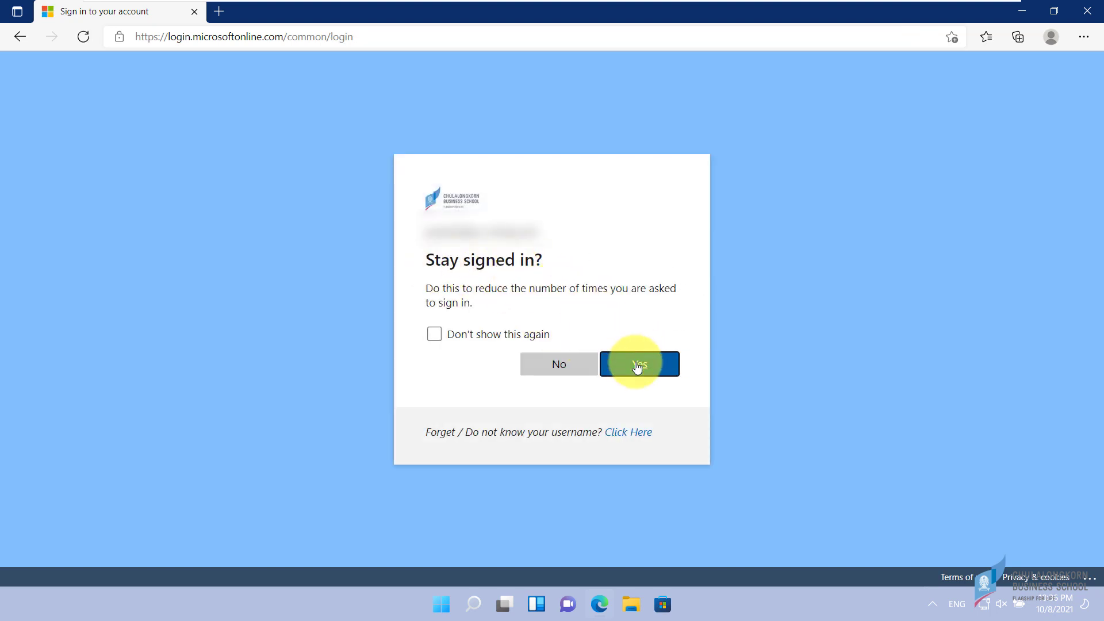
pyautogui.click(641, 363)
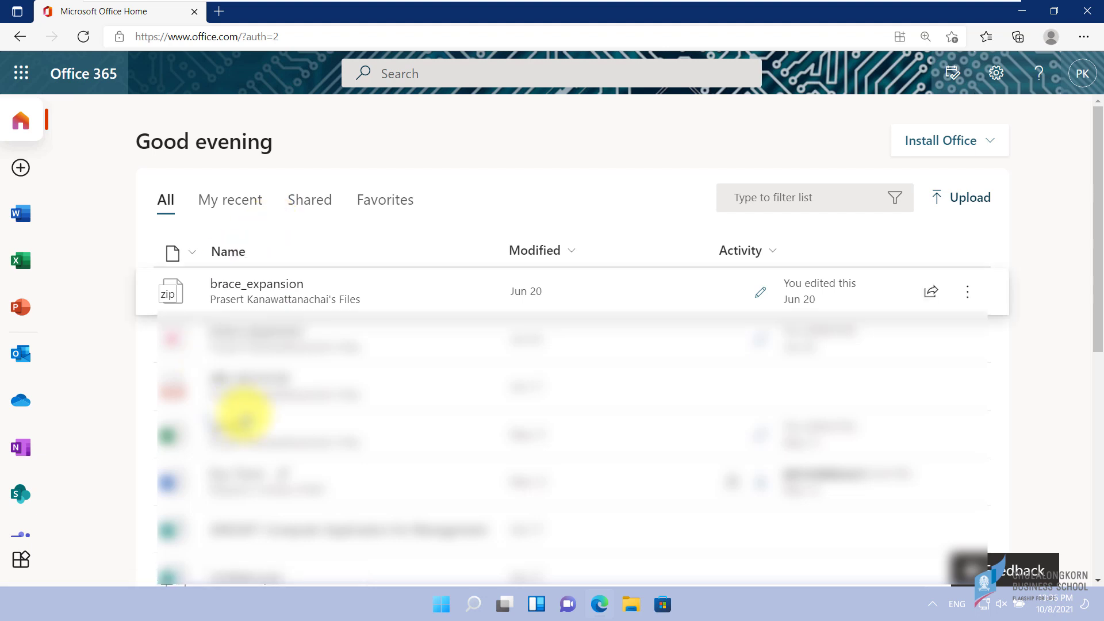
# Download the Office 365 apps installer, OfficeSetup.exe, from the Install Office menu.
pyautogui.click(924, 147)
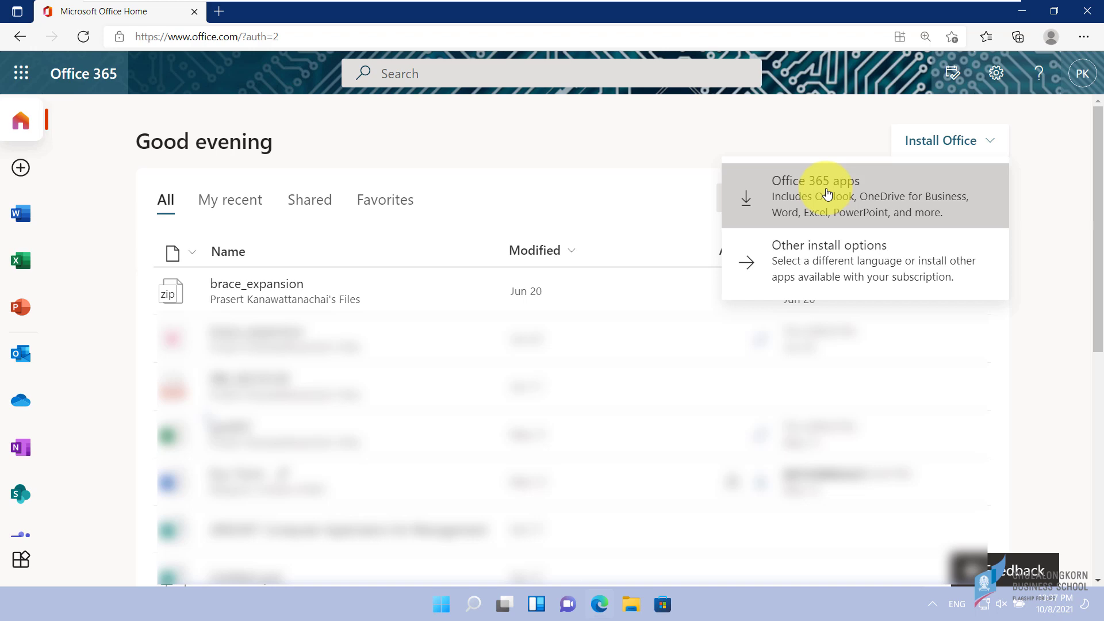
pyautogui.click(827, 193)
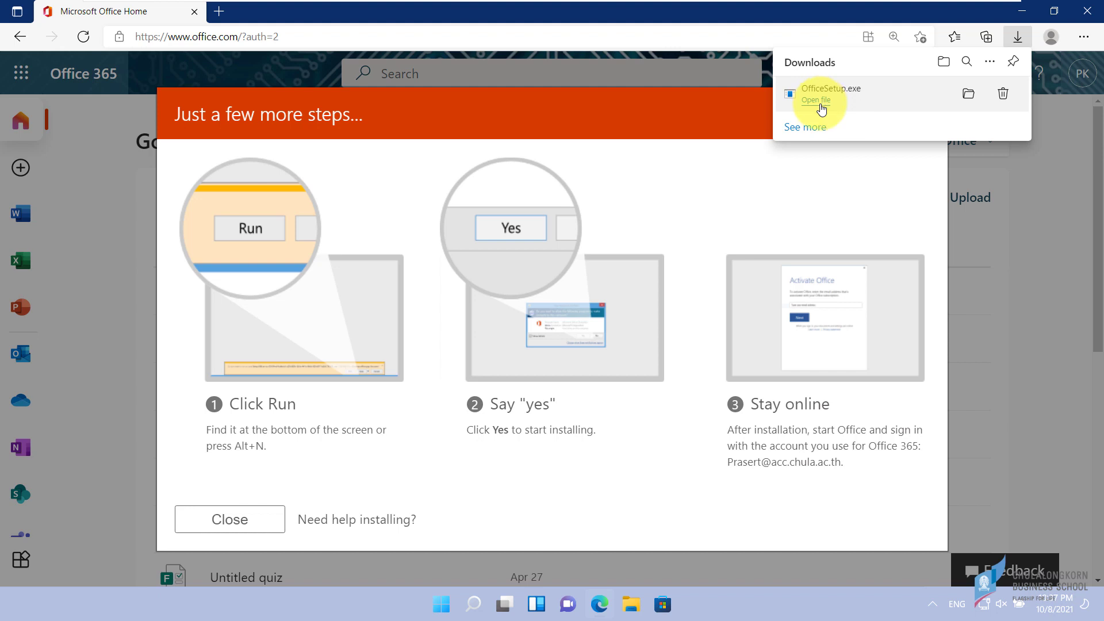
# Run OfficeSetup.exe, approve the UAC prompt, and minimize Edge while Office installs.
pyautogui.click(821, 106)
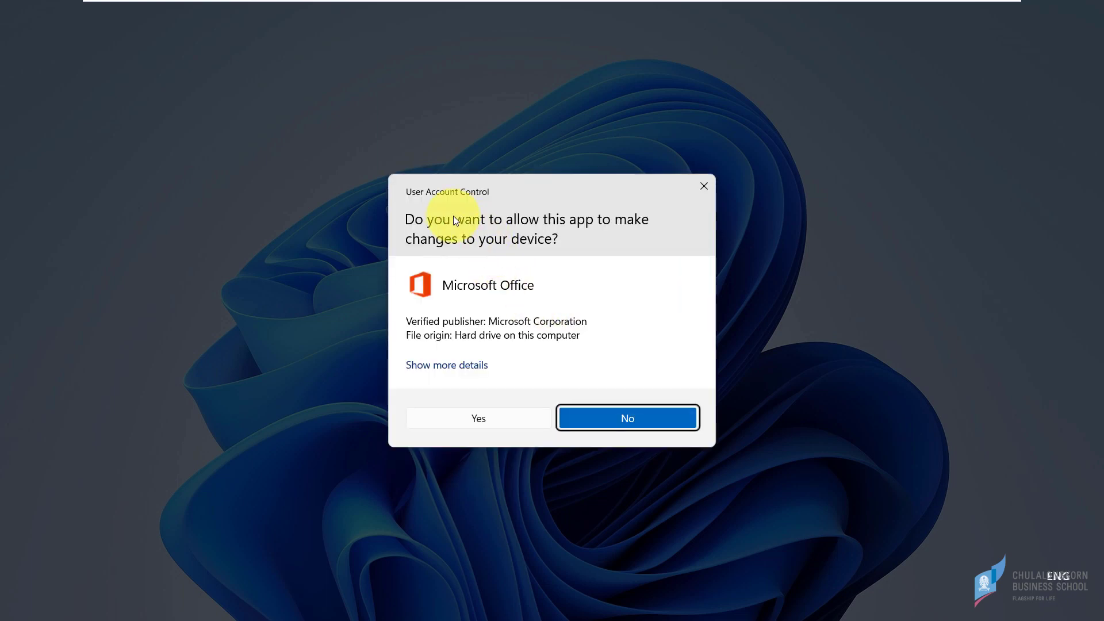
pyautogui.click(472, 417)
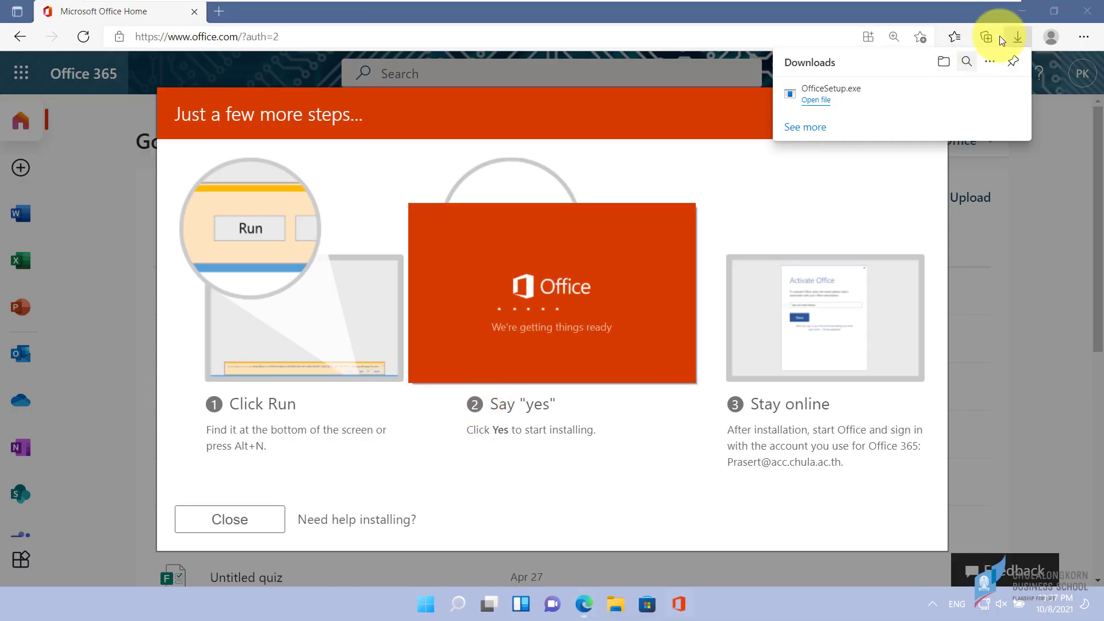
pyautogui.click(1018, 12)
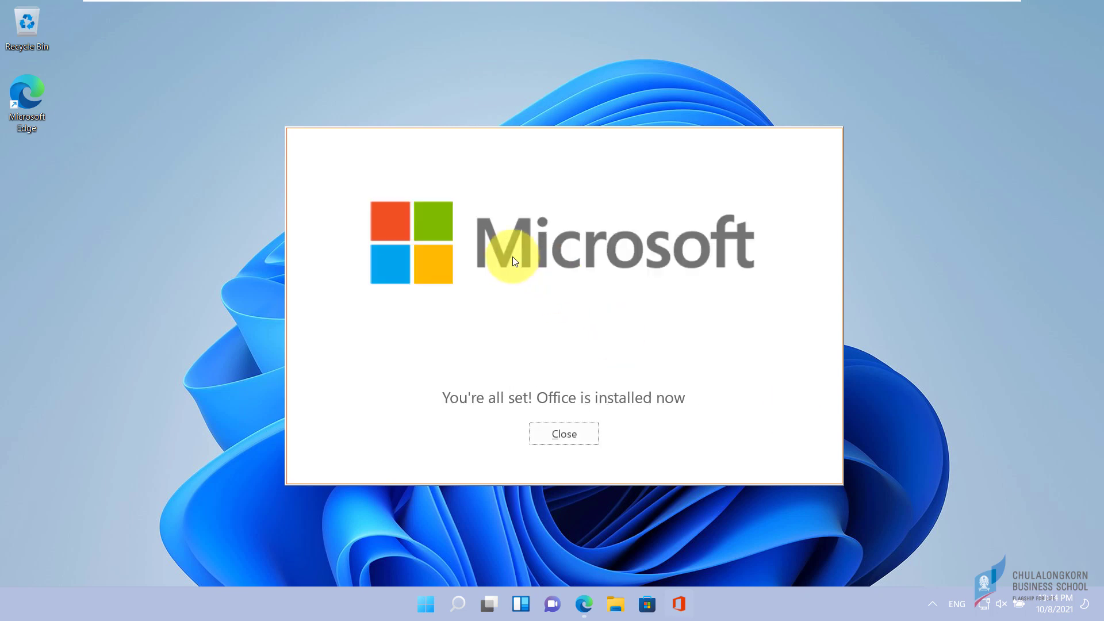
# Close the finished installer and launch Word through a Start menu search for 'word'.
pyautogui.click(549, 436)
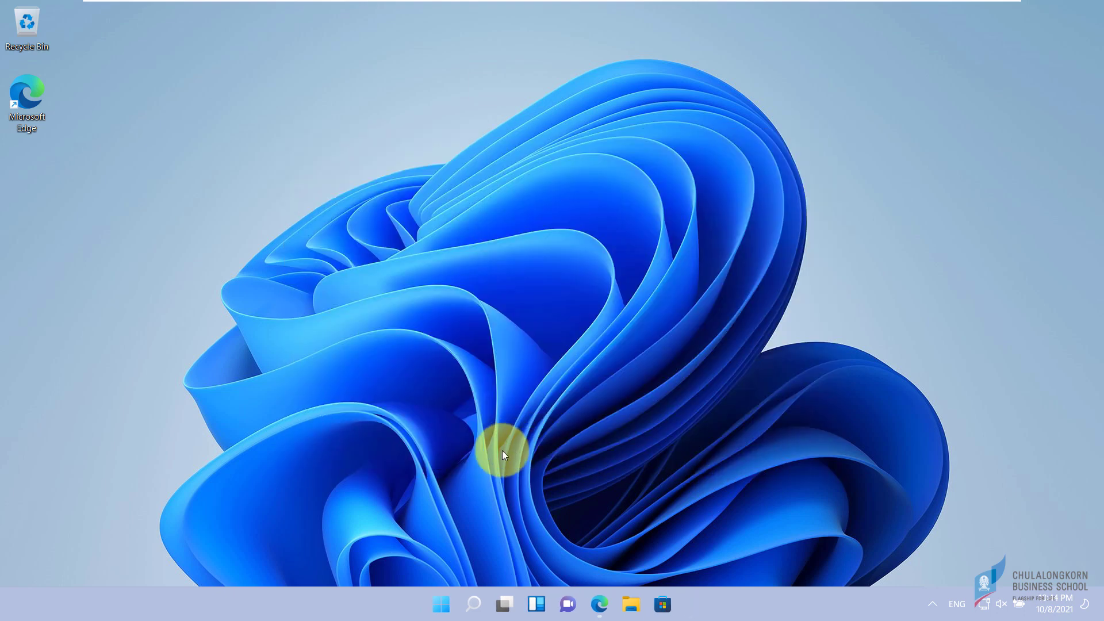
pyautogui.click(441, 605)
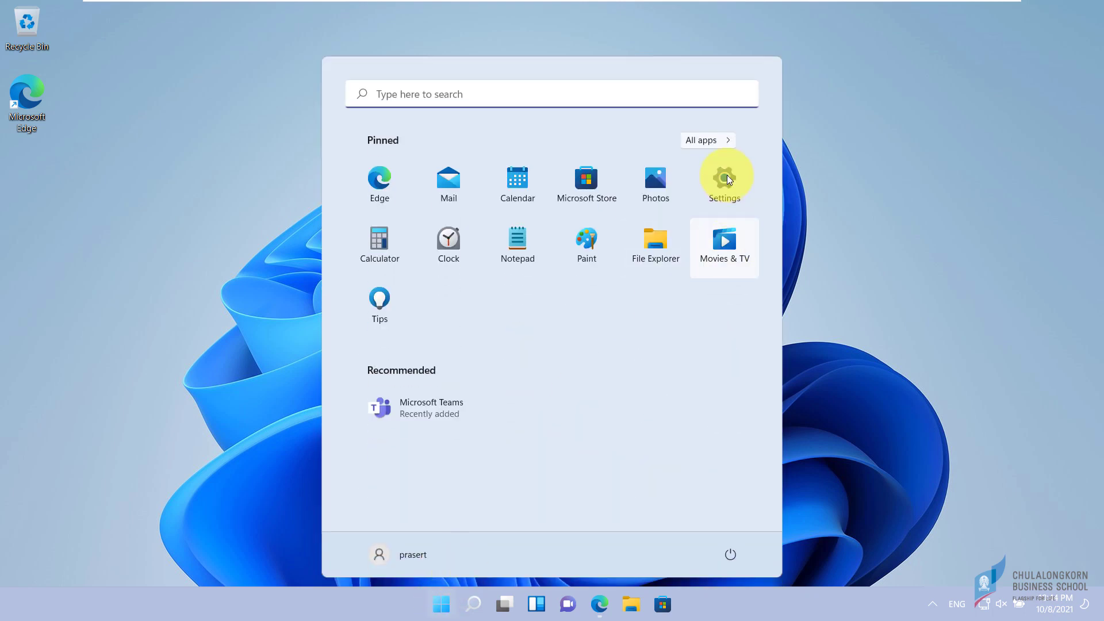
pyautogui.click(705, 141)
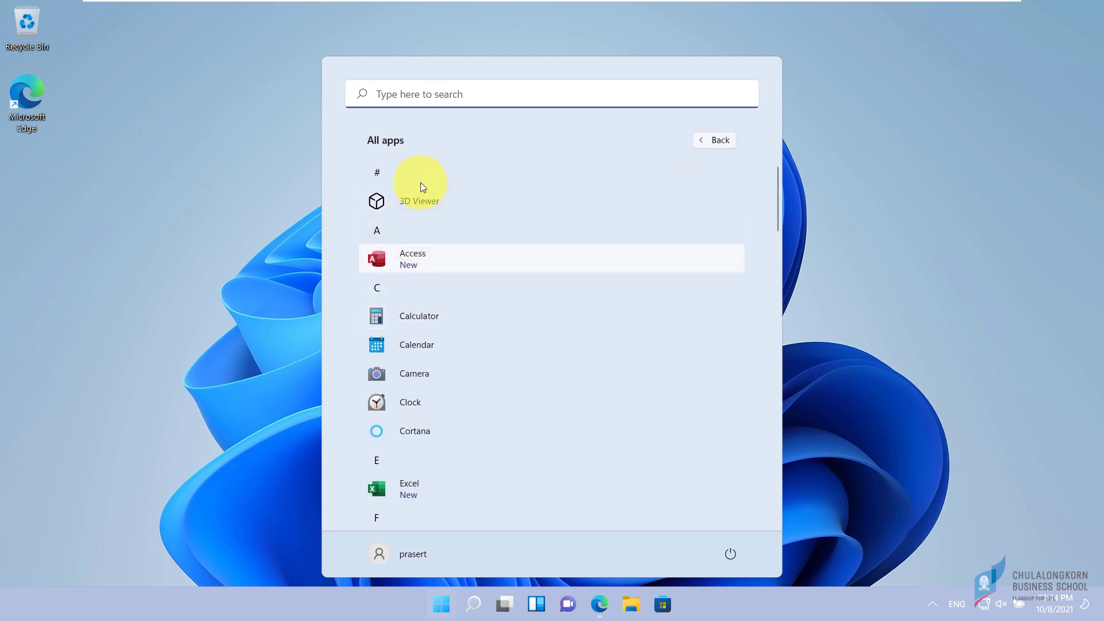
pyautogui.click(402, 95)
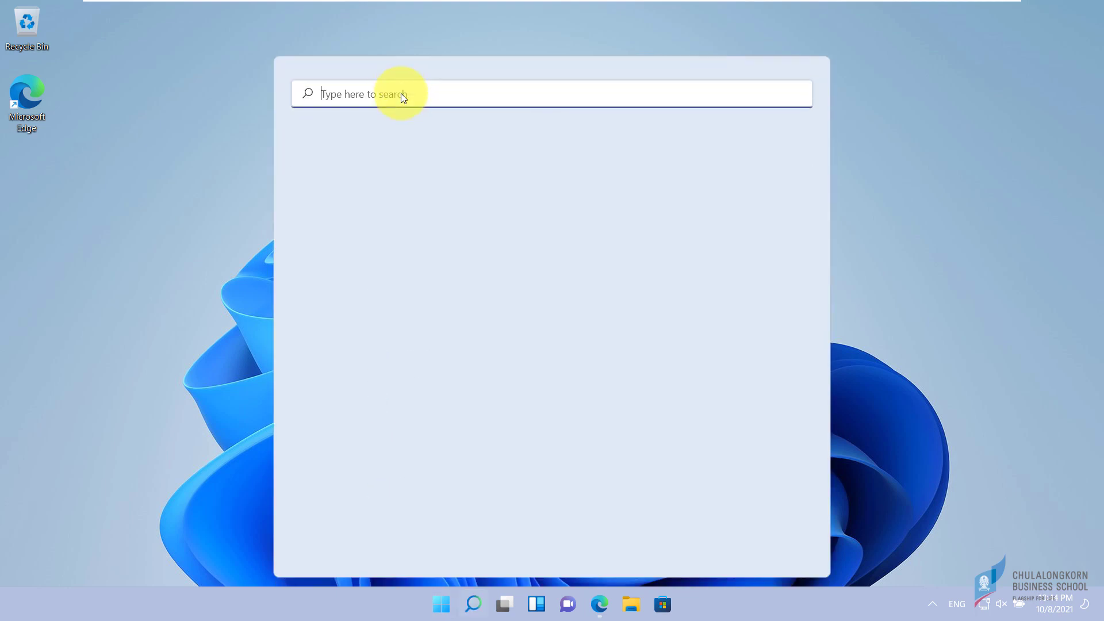
pyautogui.write('word')
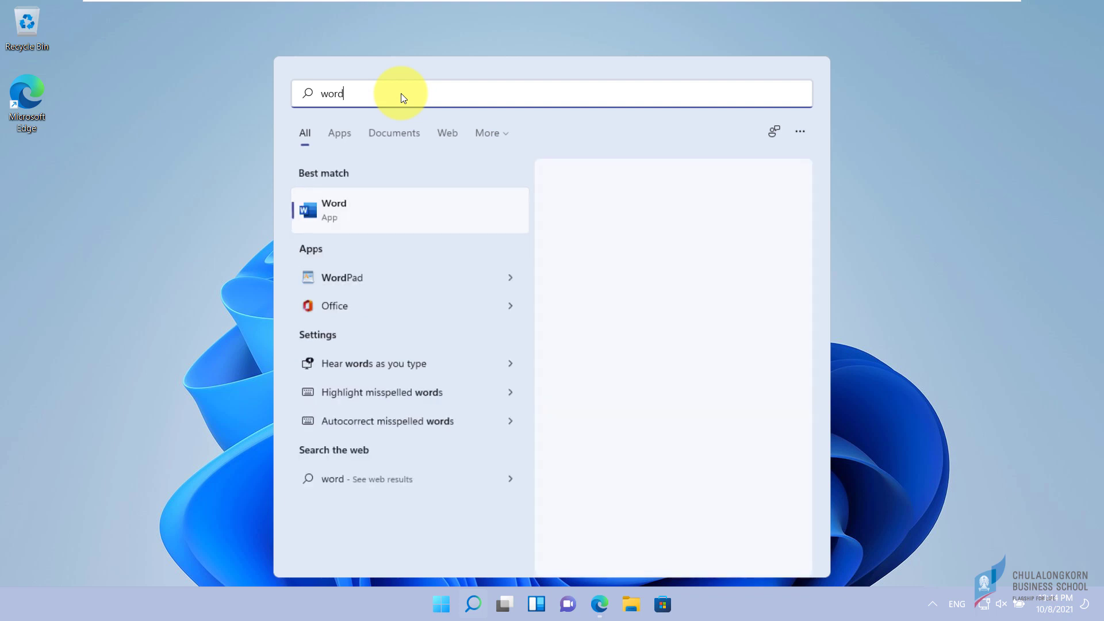
pyautogui.click(335, 207)
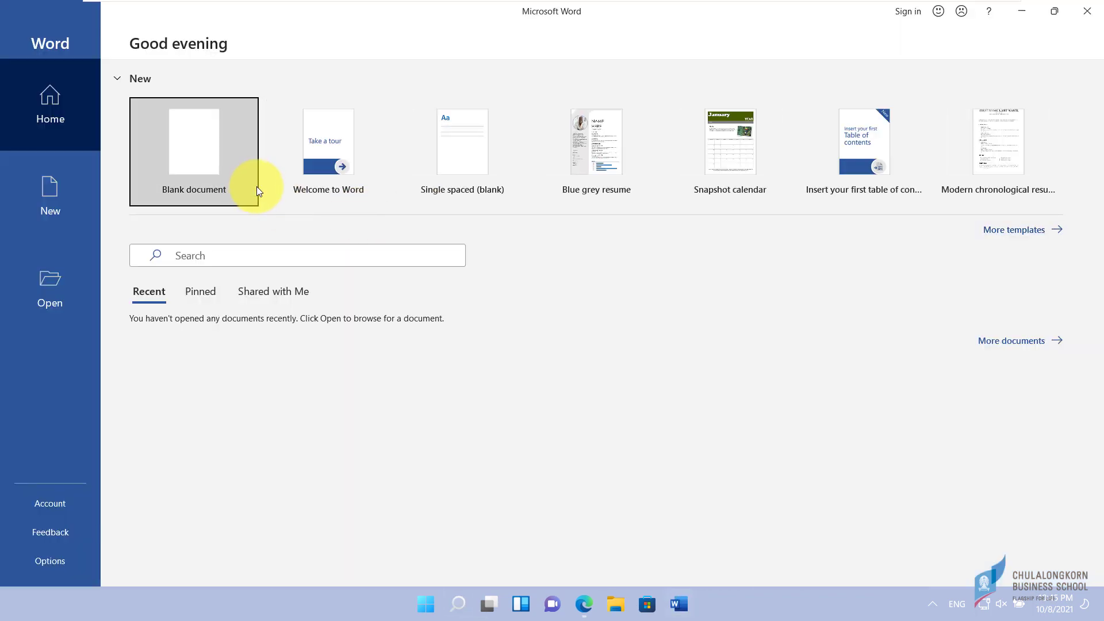
# Create a blank document and continue past the welcome prompt to Activate Office.
pyautogui.click(197, 139)
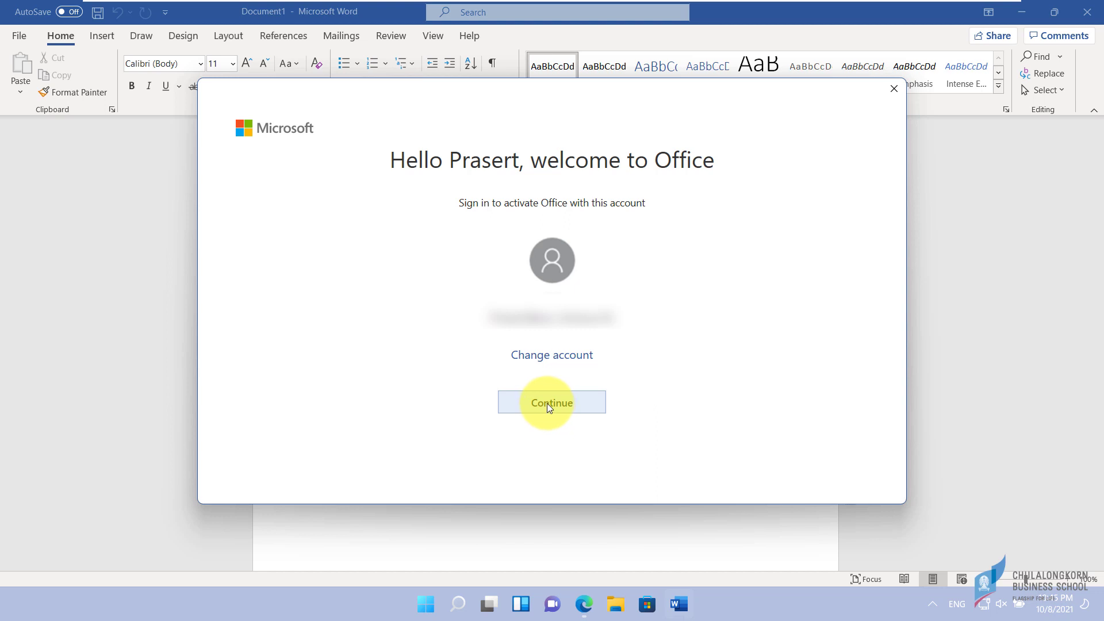
pyautogui.click(547, 402)
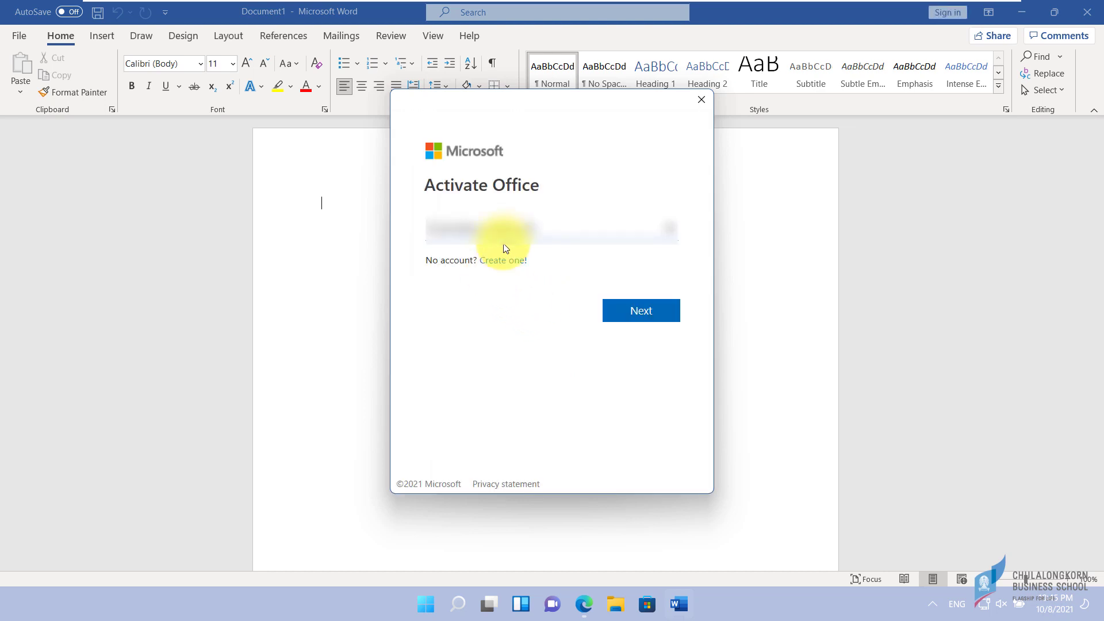
# Sign in with the account password, untick organization device management, and finish adding the account.
pyautogui.click(624, 313)
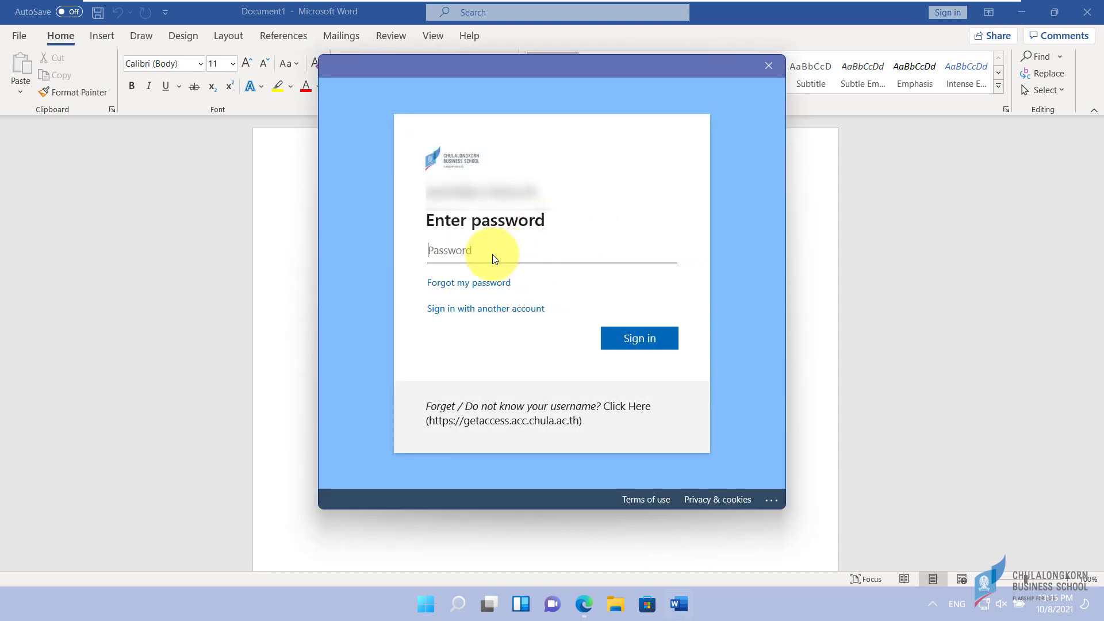
pyautogui.write('*****')
pyautogui.click(626, 340)
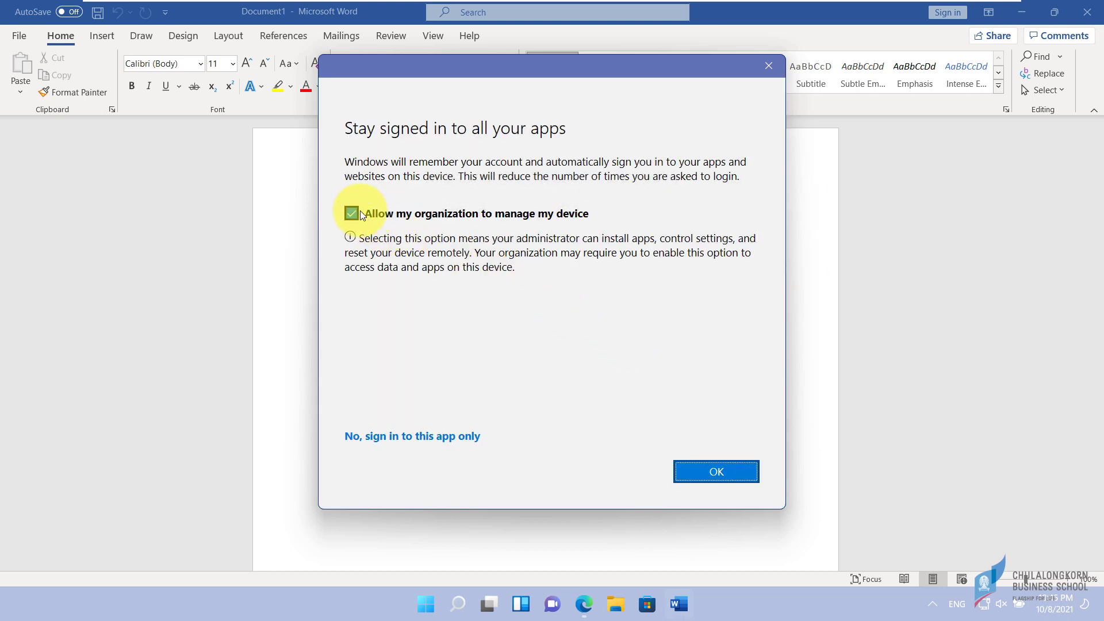
pyautogui.click(352, 213)
pyautogui.click(351, 214)
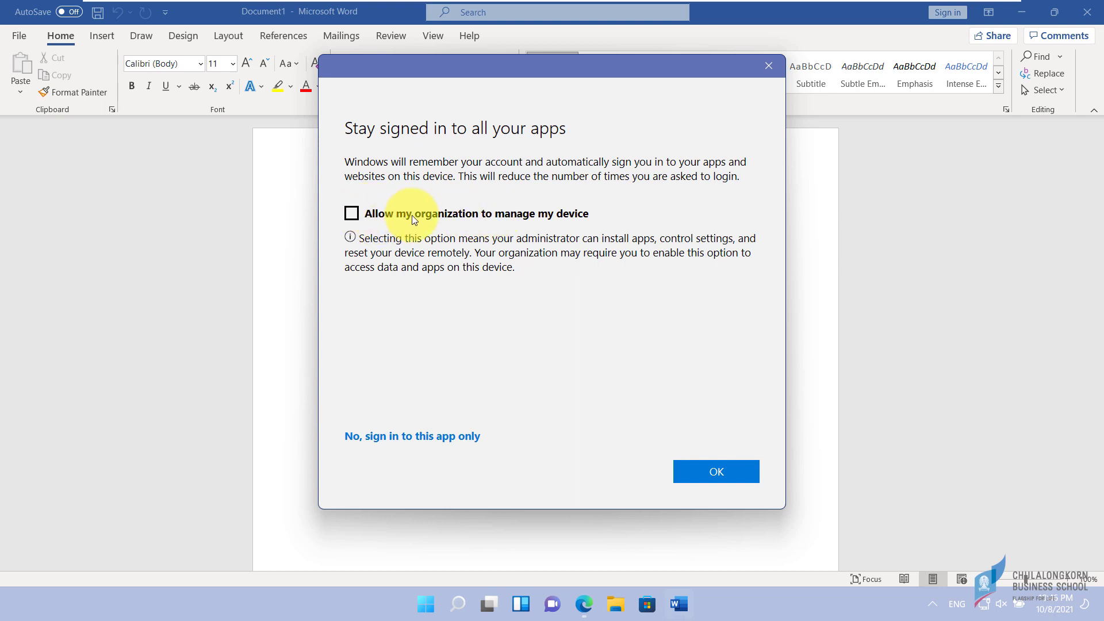
pyautogui.click(723, 471)
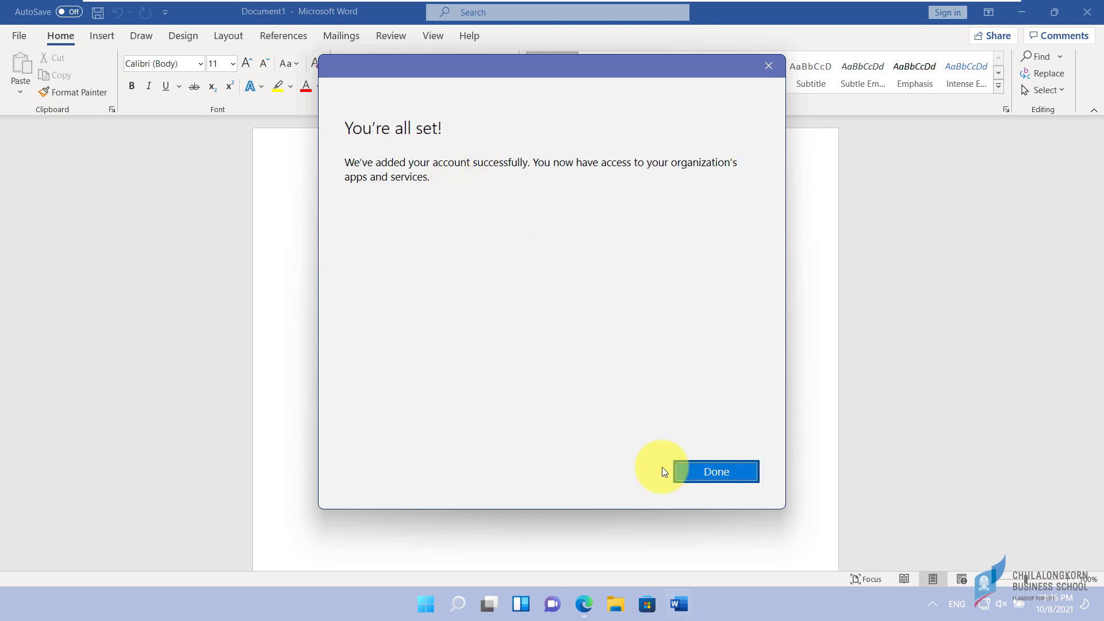
pyautogui.click(711, 471)
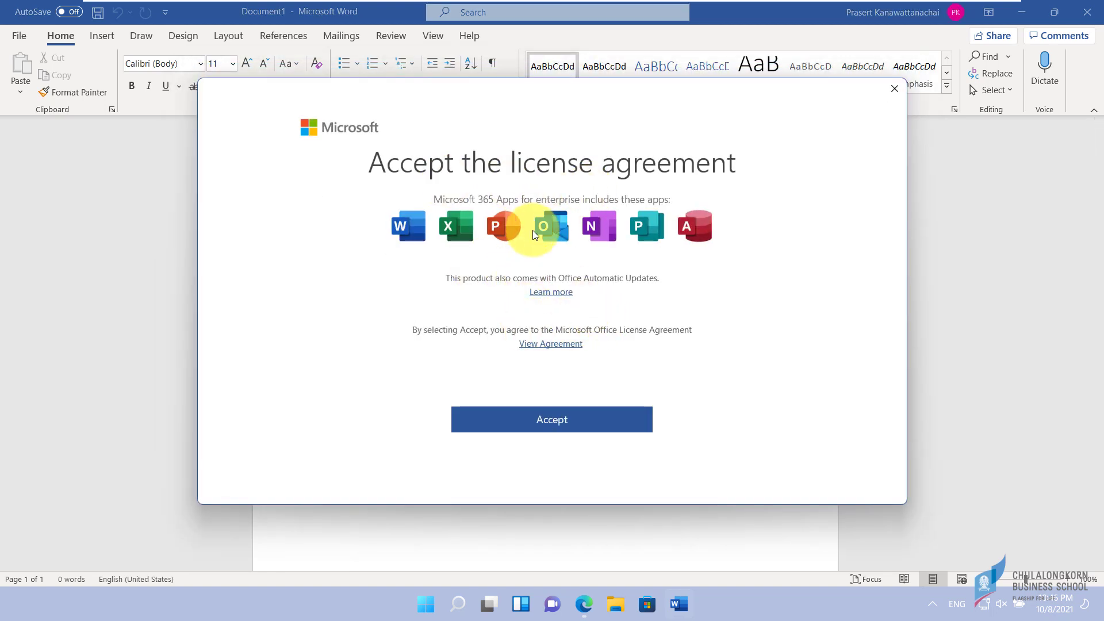
# Accept the license, confirm Microsoft 365 Apps for enterprise under File > Account, and return to Document1.
pyautogui.click(541, 419)
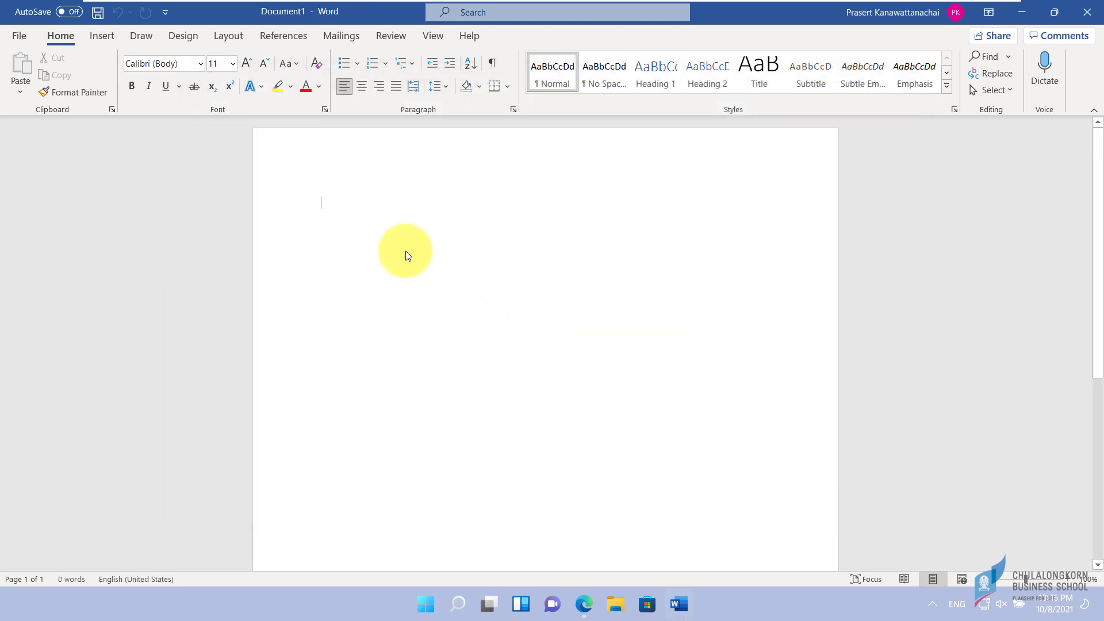
pyautogui.click(18, 34)
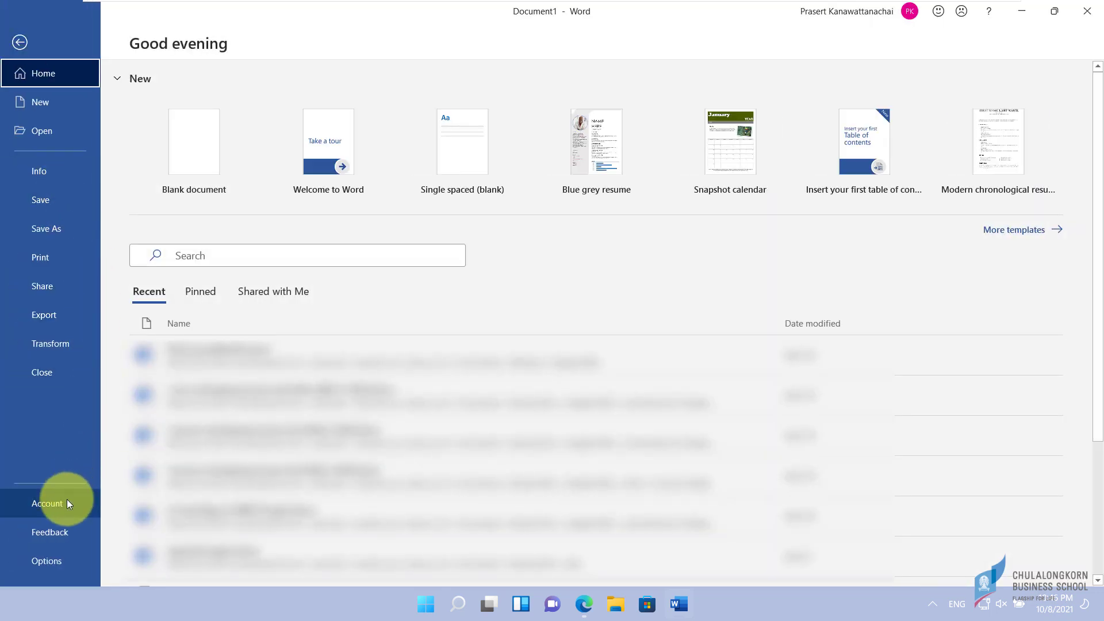
pyautogui.click(68, 504)
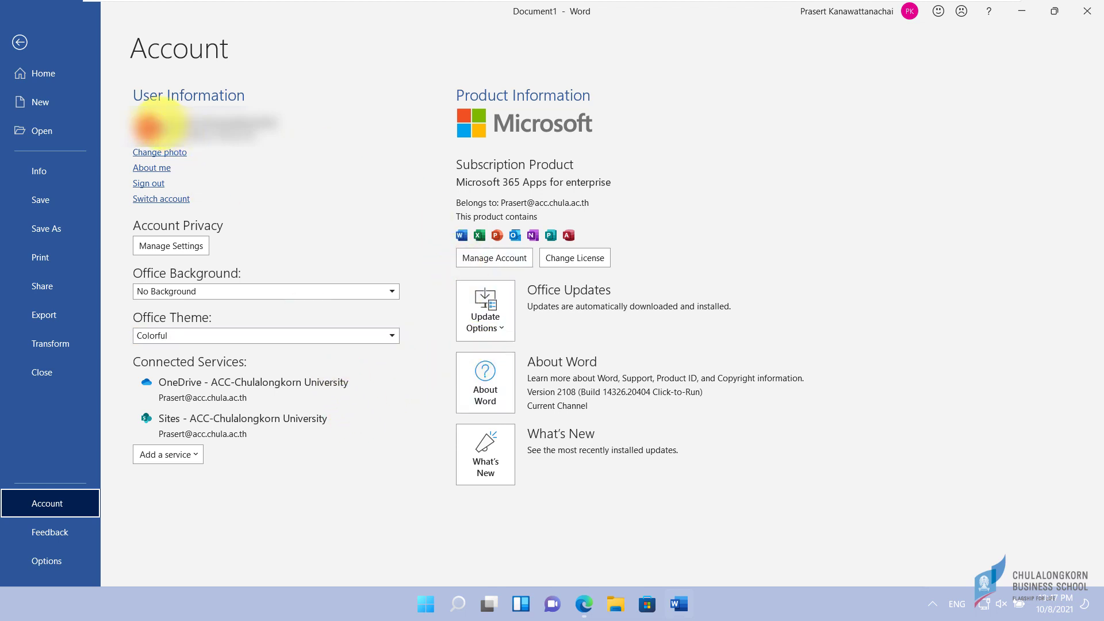
pyautogui.click(19, 42)
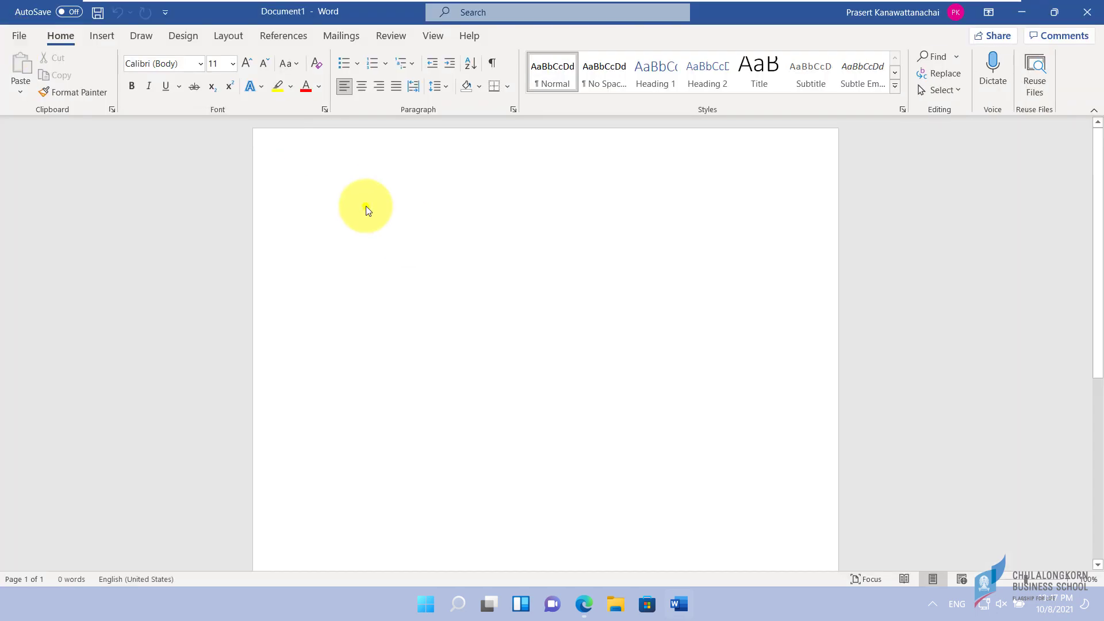
pyautogui.scroll(6, 444, 275)
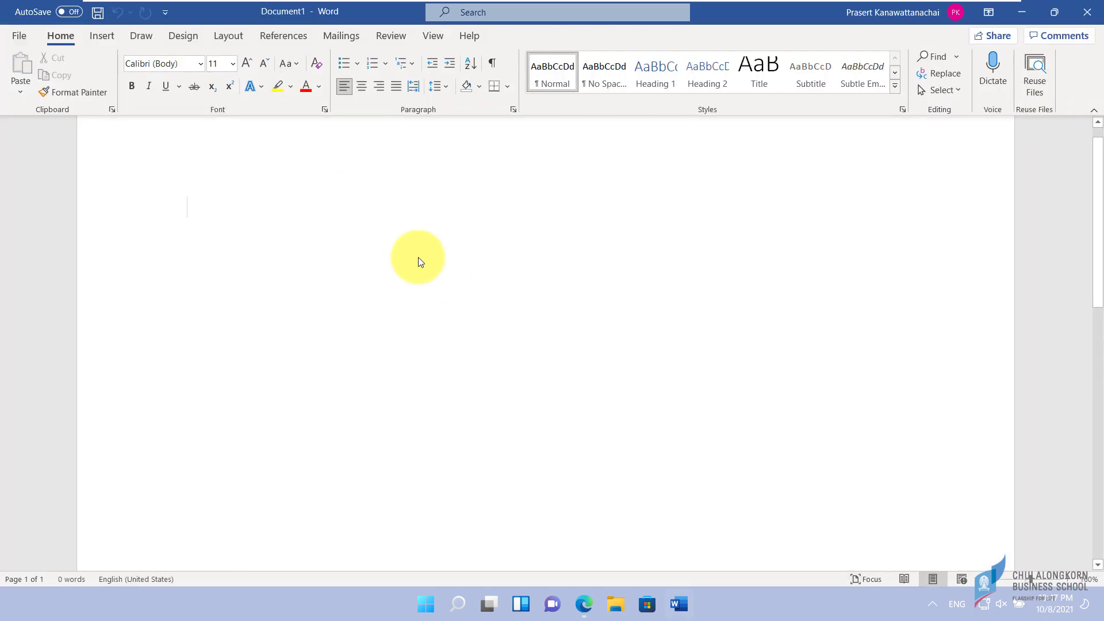
# Type 'ทดสอบภาษาไทย Thailand' switching between Thai and English input, then bring up the save prompt.
pyautogui.hotkey('alt', 'shift')
pyautogui.write('ท')
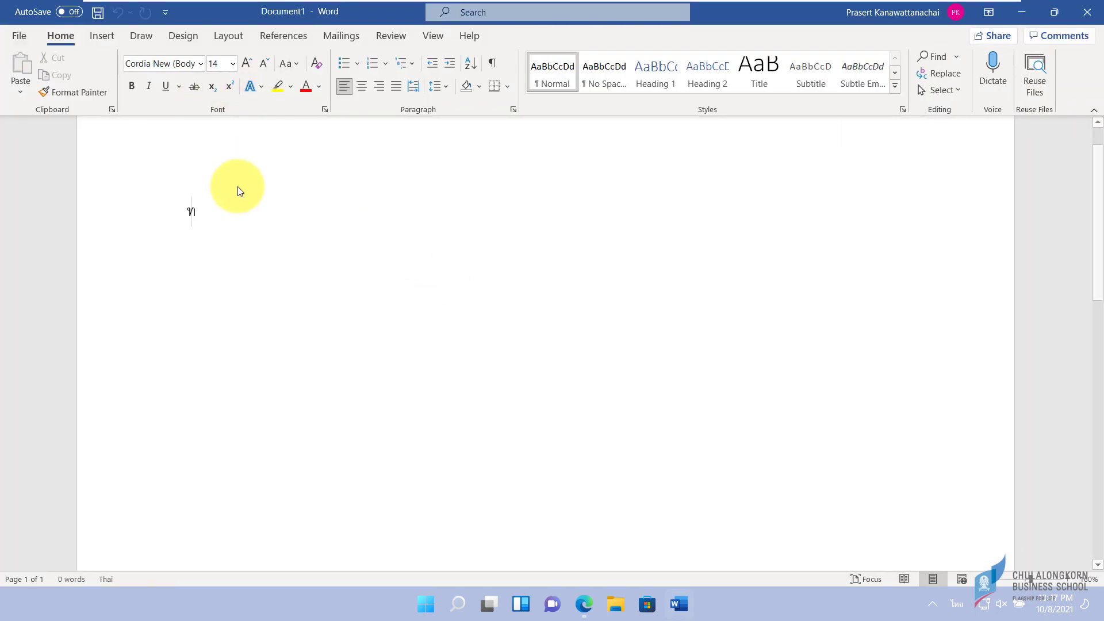
pyautogui.write('ดสอบภาษาไทย')
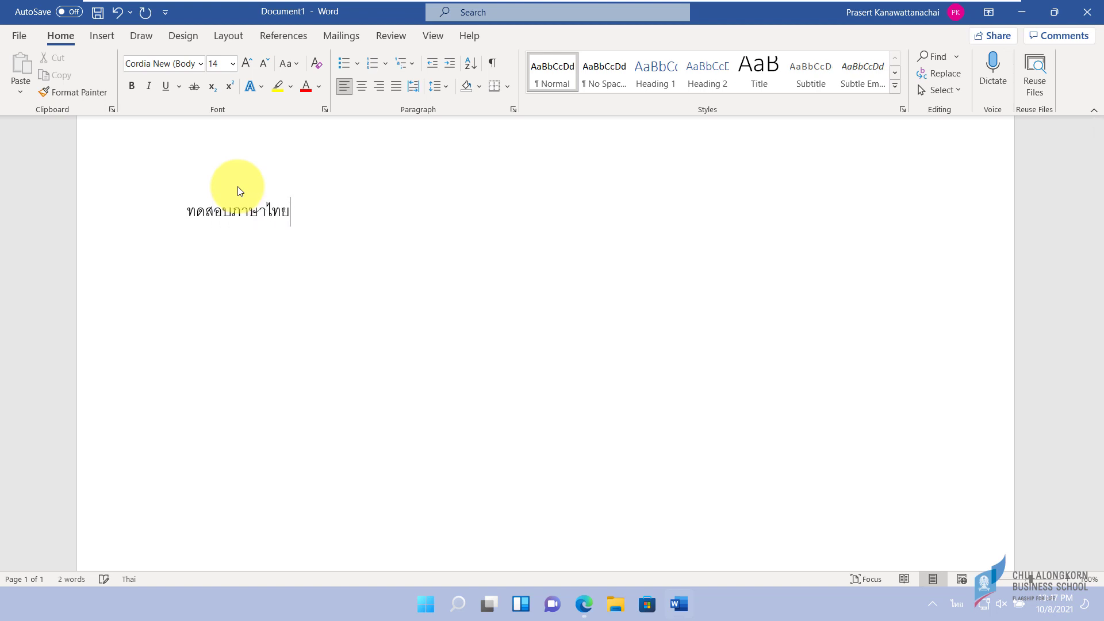
pyautogui.hotkey('alt', 'shift')
pyautogui.write(' Th')
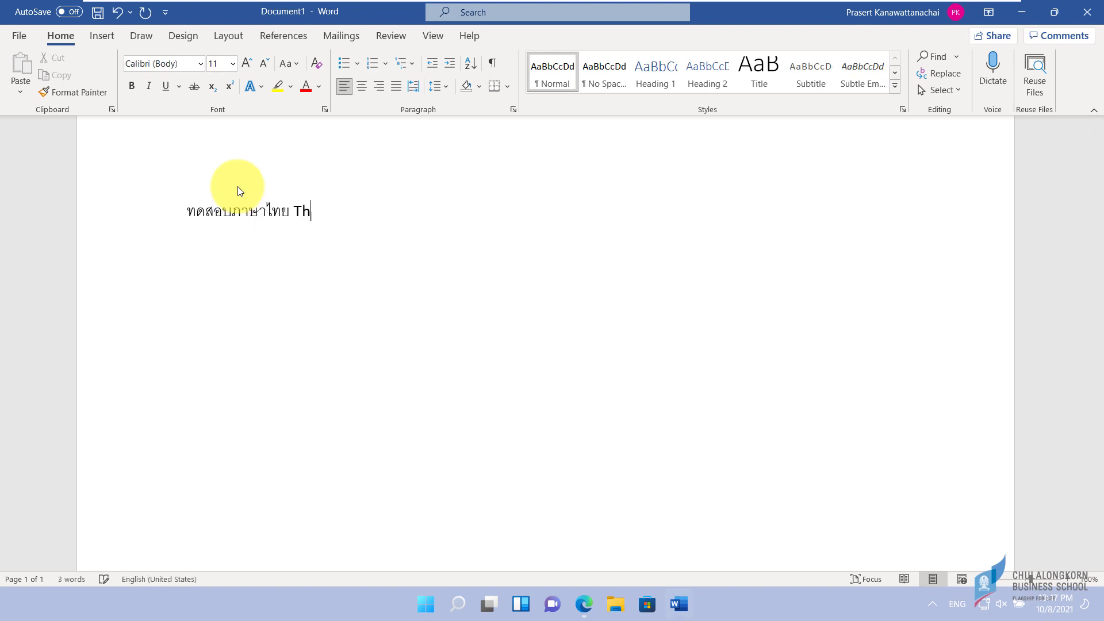
pyautogui.write('ai')
pyautogui.press('BackSpace')
pyautogui.write('land')
pyautogui.press('Return')
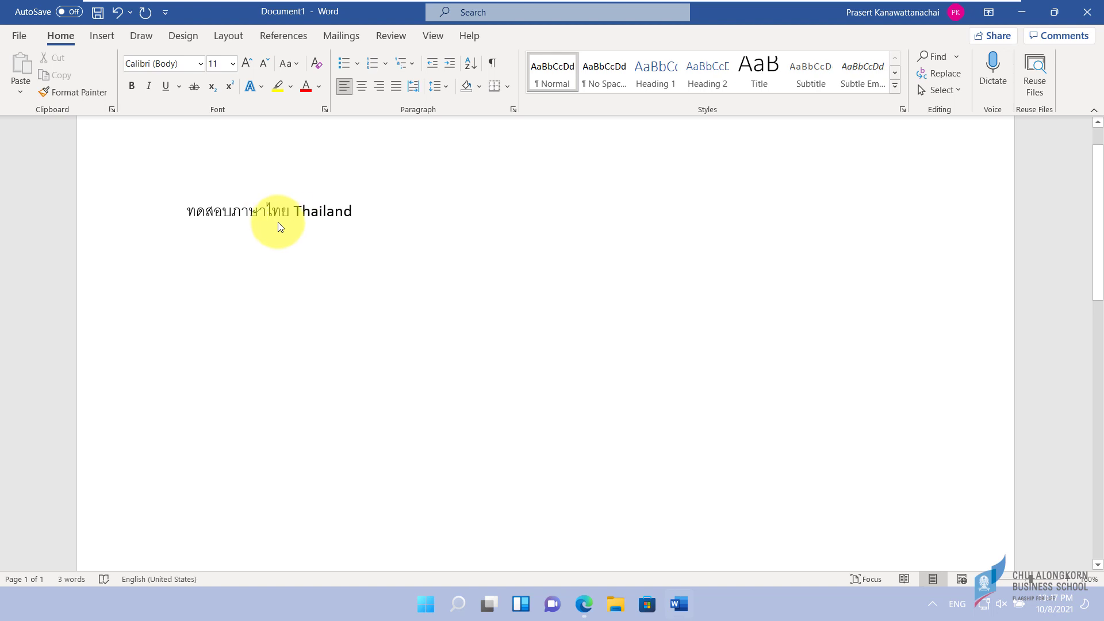
pyautogui.hotkey('ctrl', 's')
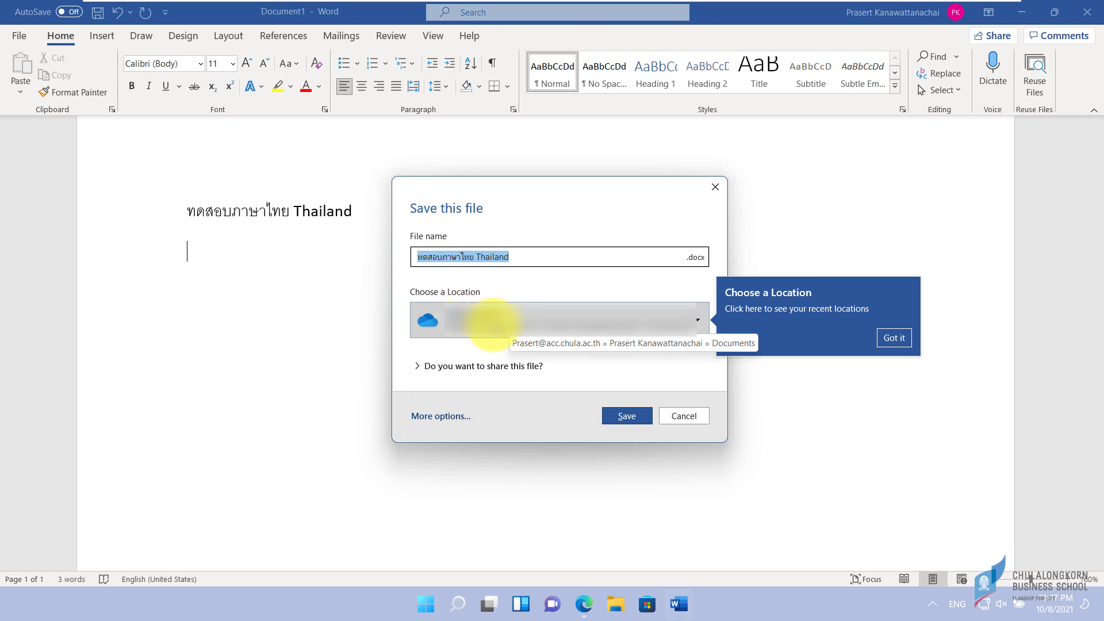
# Save the file as 'ทดสอบภาษาไทย Thailand.docx' and dismiss the AutoSave notice.
pyautogui.click(623, 419)
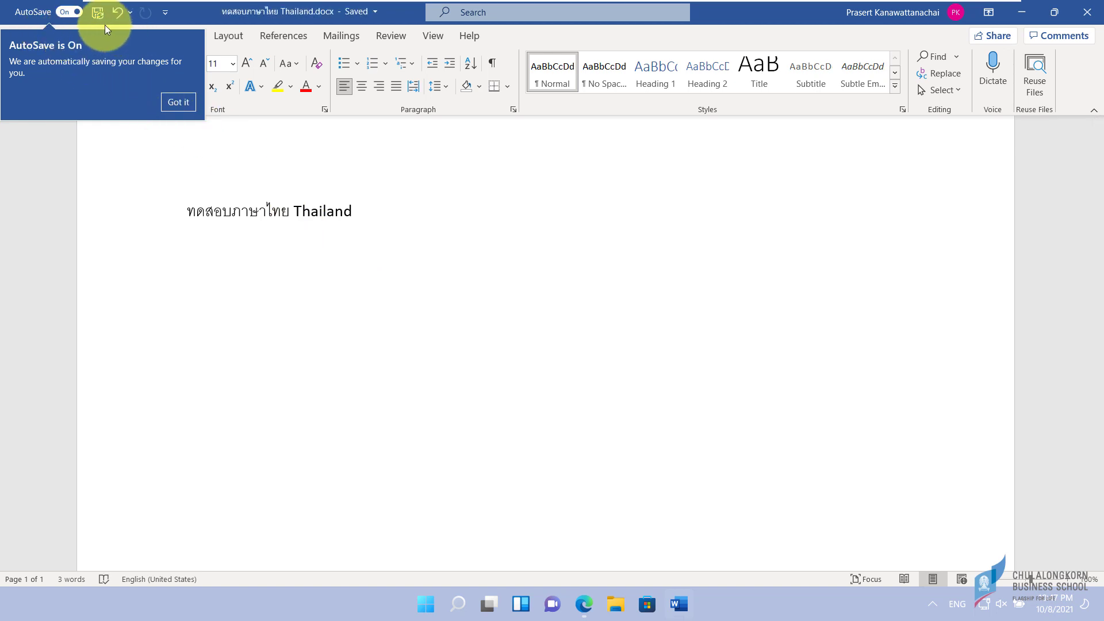
pyautogui.click(178, 102)
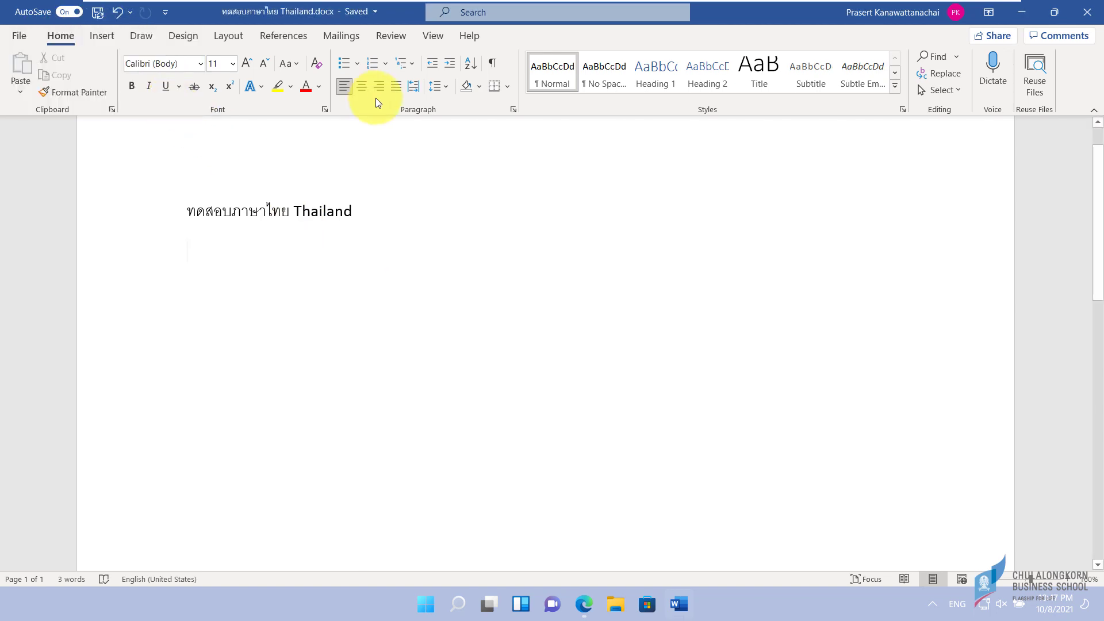
# Close the document and Word, then pin Excel to the taskbar from a Start search for 'excel'.
pyautogui.click(1087, 17)
pyautogui.click(1070, 17)
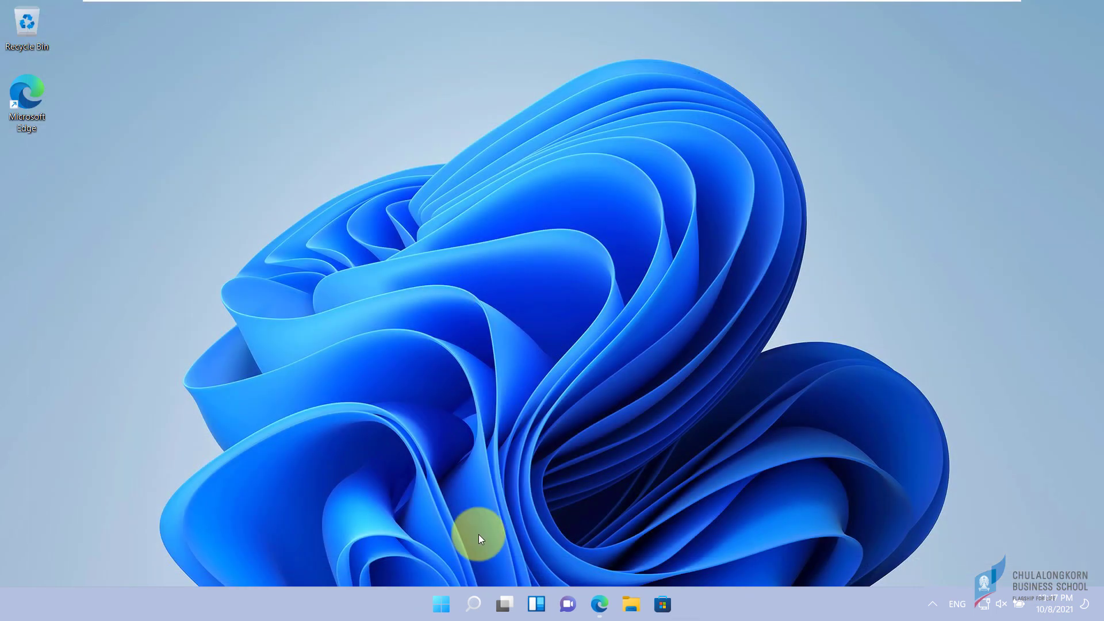
pyautogui.click(441, 608)
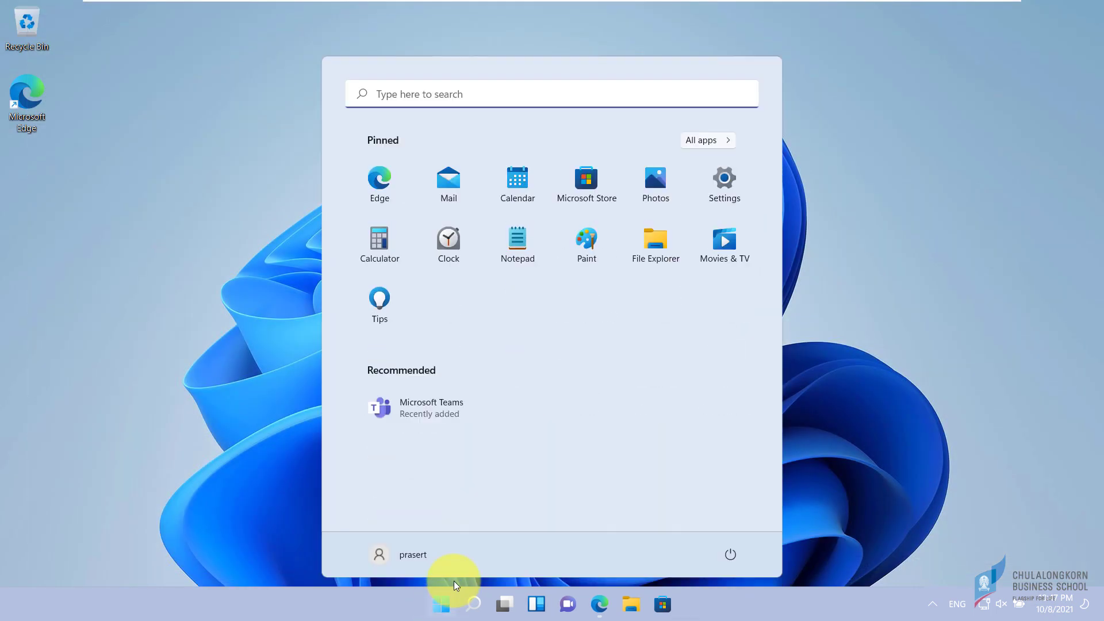
pyautogui.click(447, 100)
pyautogui.write('exce')
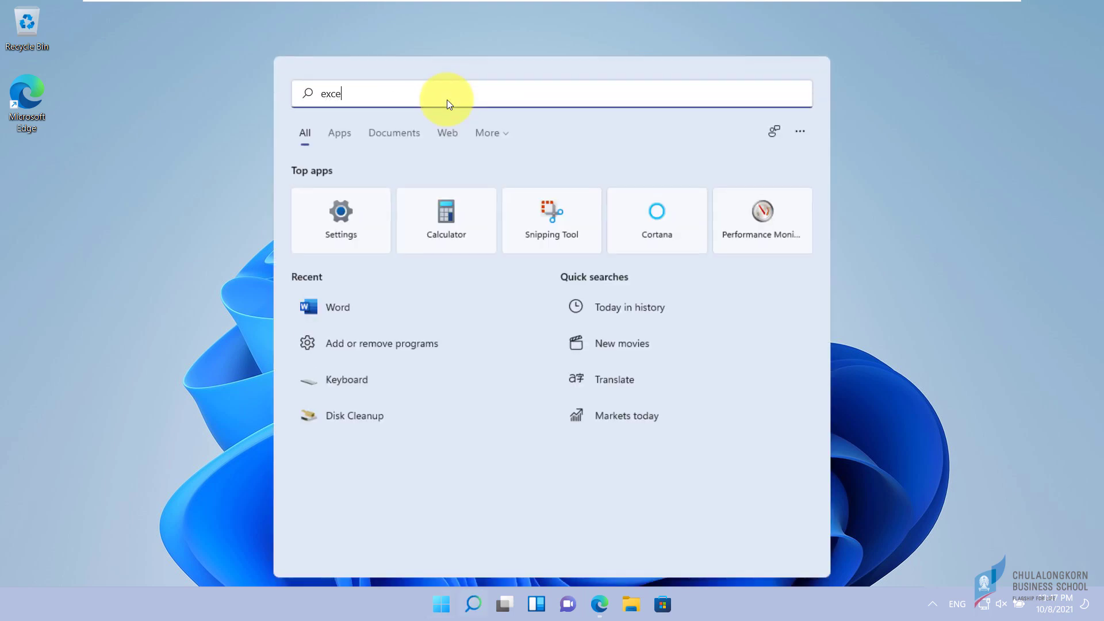
pyautogui.write('l')
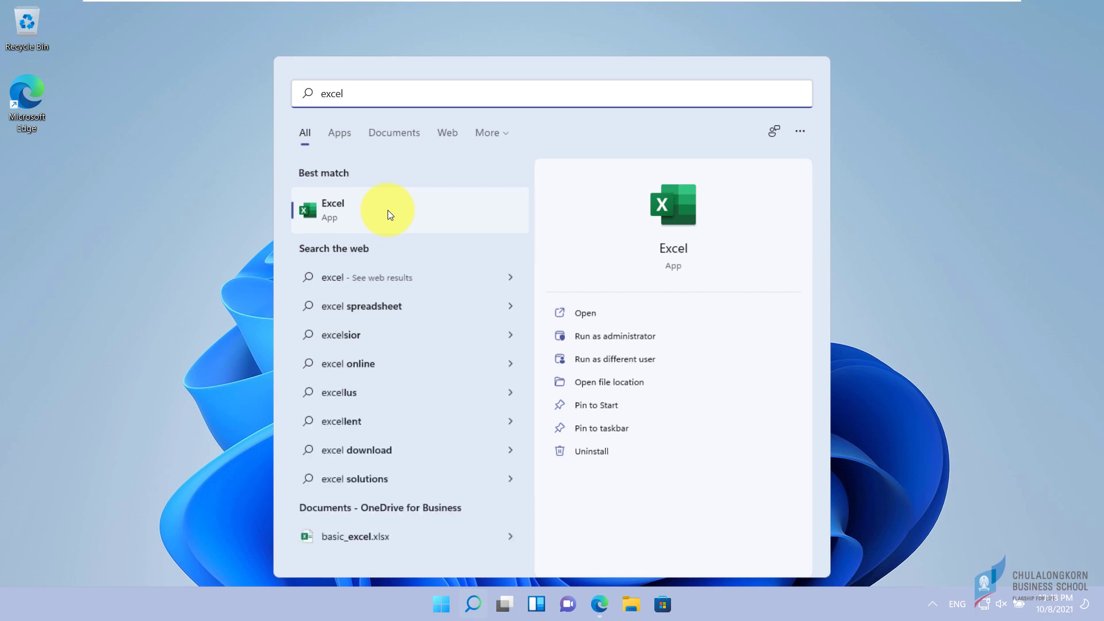
pyautogui.rightClick(389, 212)
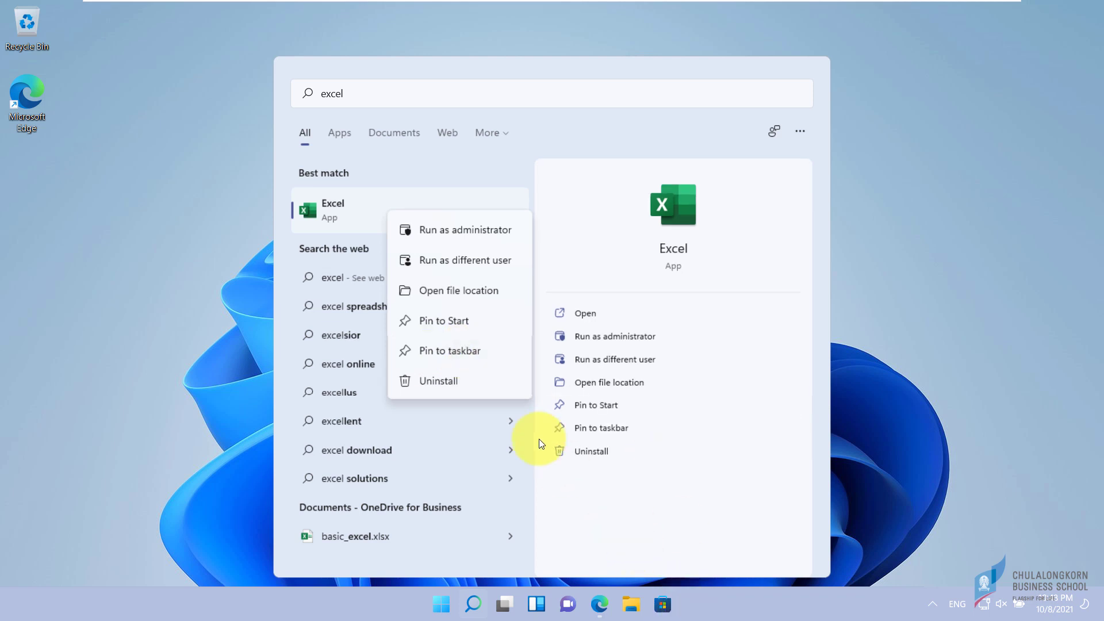
pyautogui.click(477, 351)
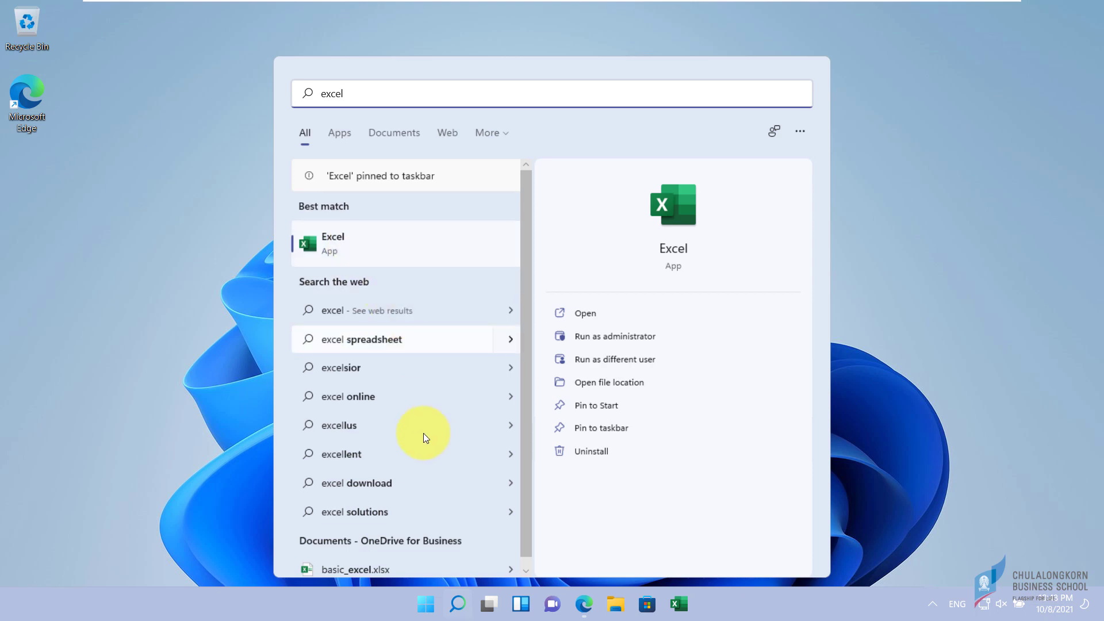
pyautogui.click(425, 603)
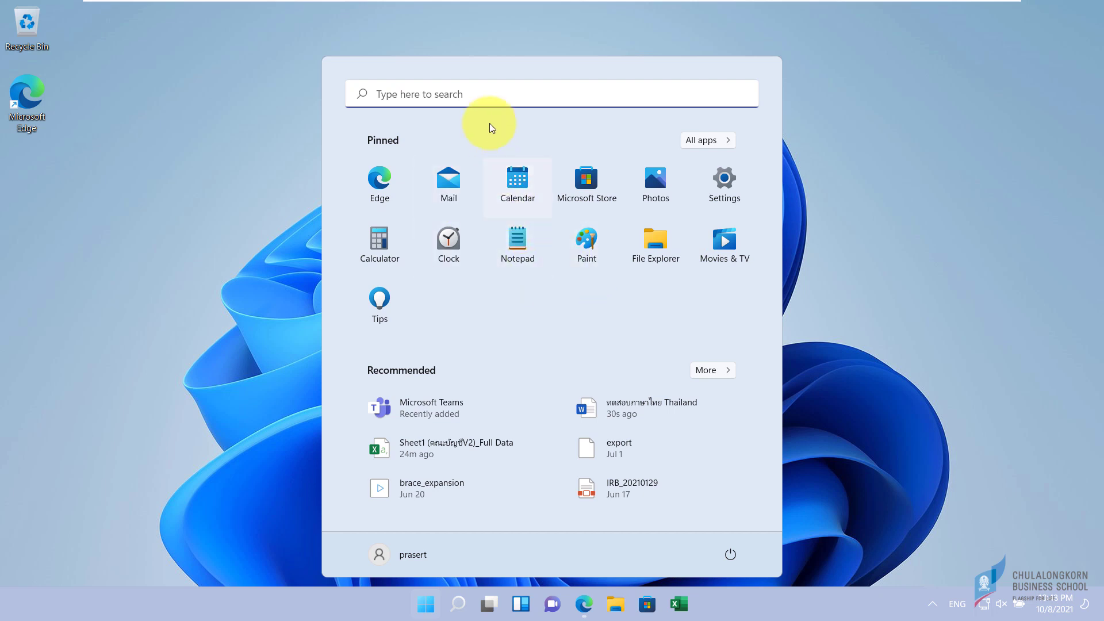
# Search 'excel' again and pin Excel to the Start menu.
pyautogui.click(486, 94)
pyautogui.write('excel')
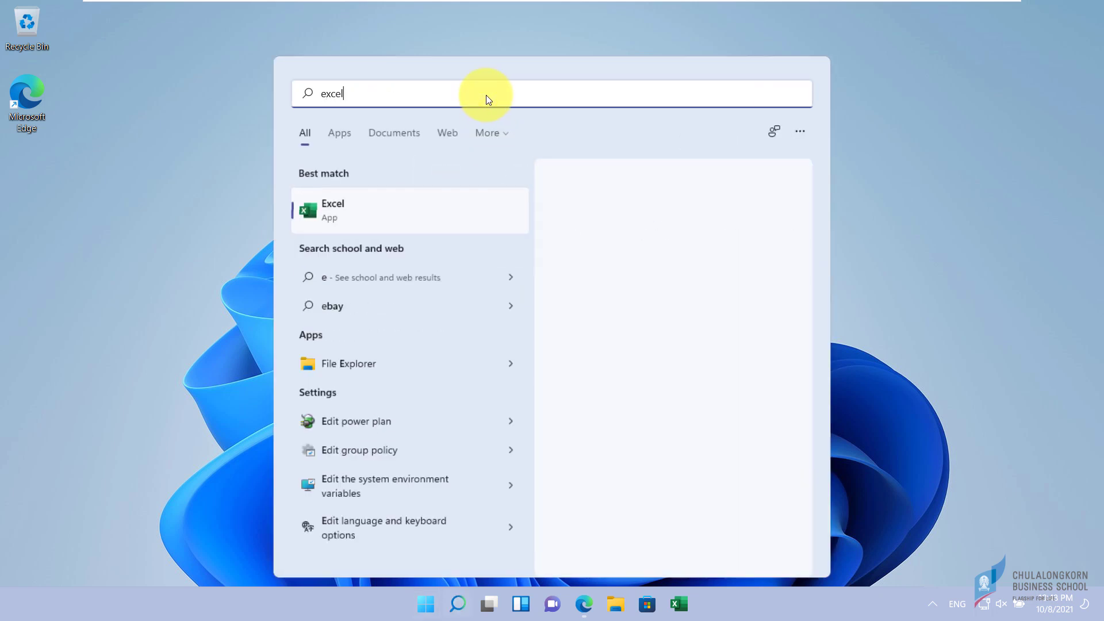
pyautogui.rightClick(374, 215)
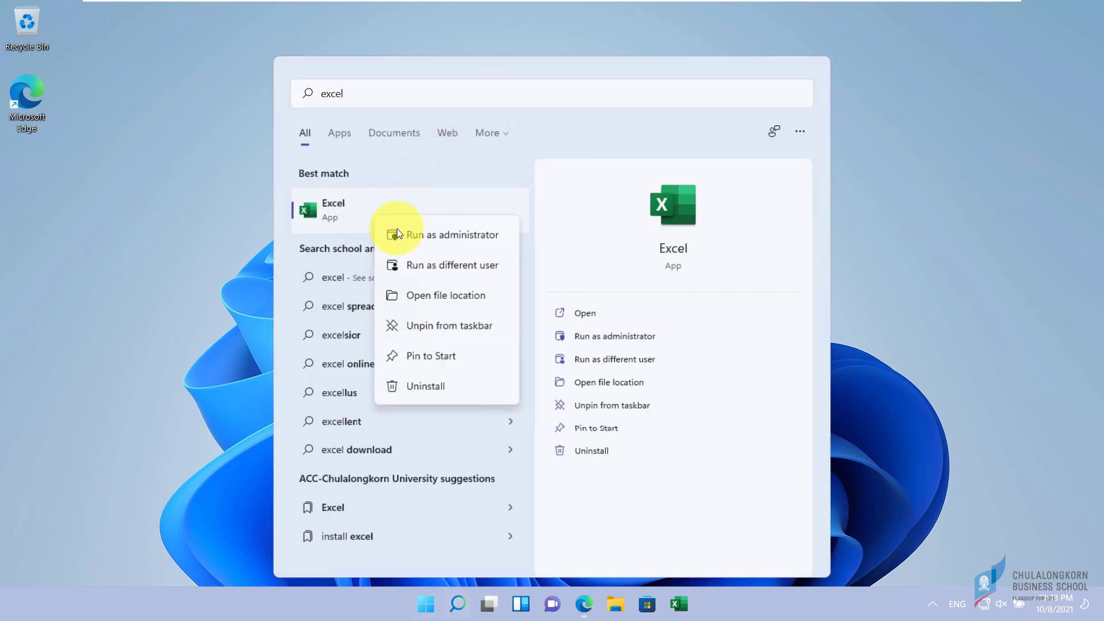
pyautogui.click(424, 357)
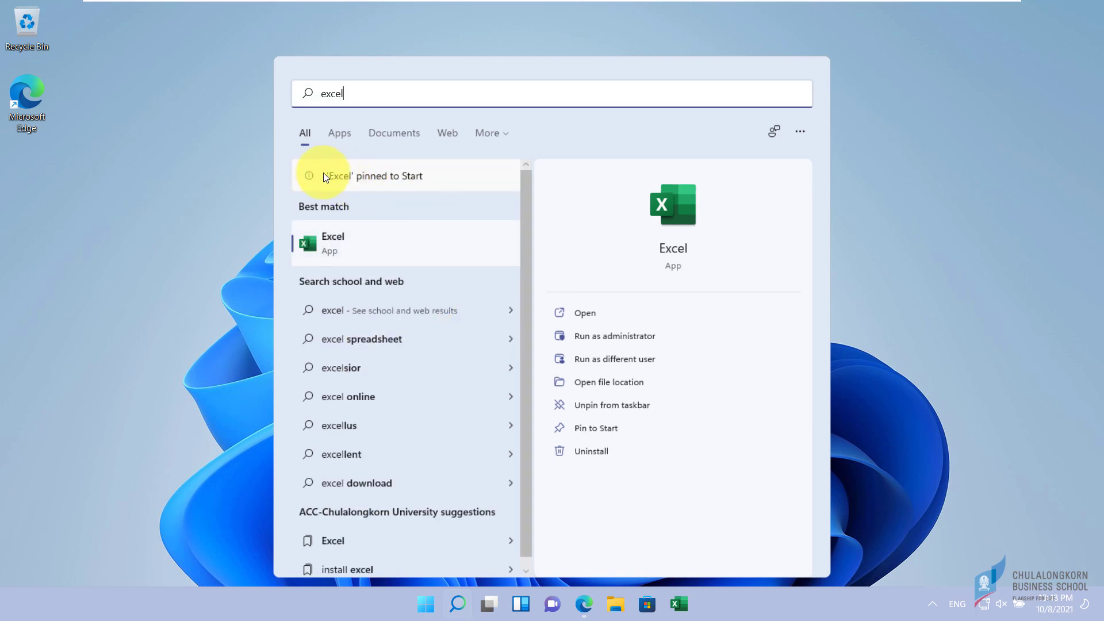
# Move Excel to the first slot of Start's pinned apps and launch it.
pyautogui.click(426, 604)
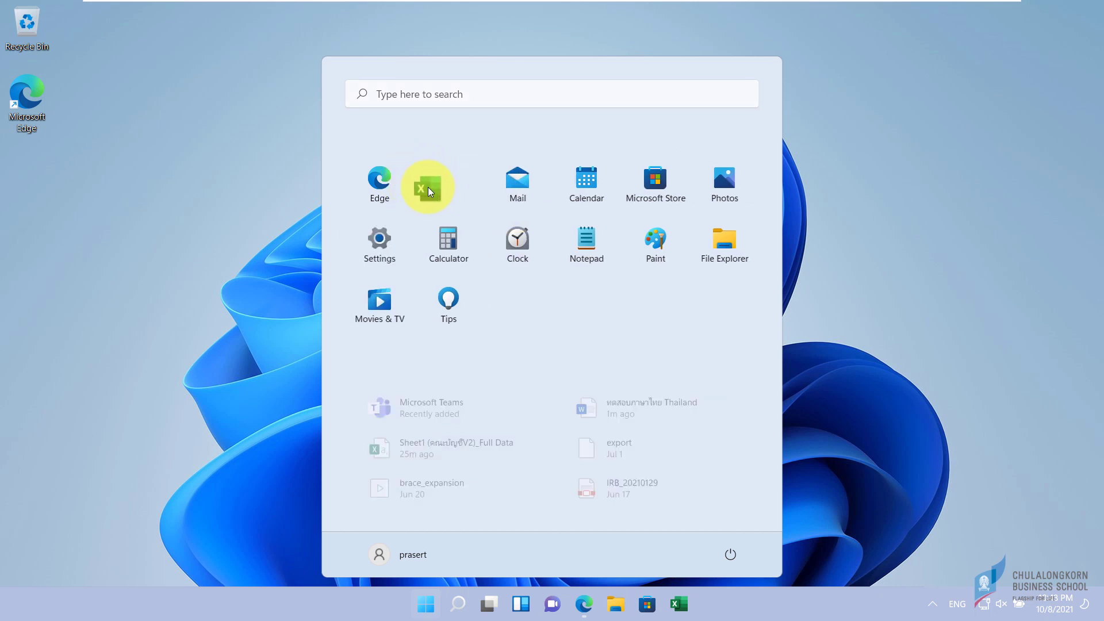
pyautogui.moveTo(447, 213)
pyautogui.mouseDown()
pyautogui.moveTo(460, 187)
pyautogui.moveTo(368, 179)
pyautogui.mouseUp()
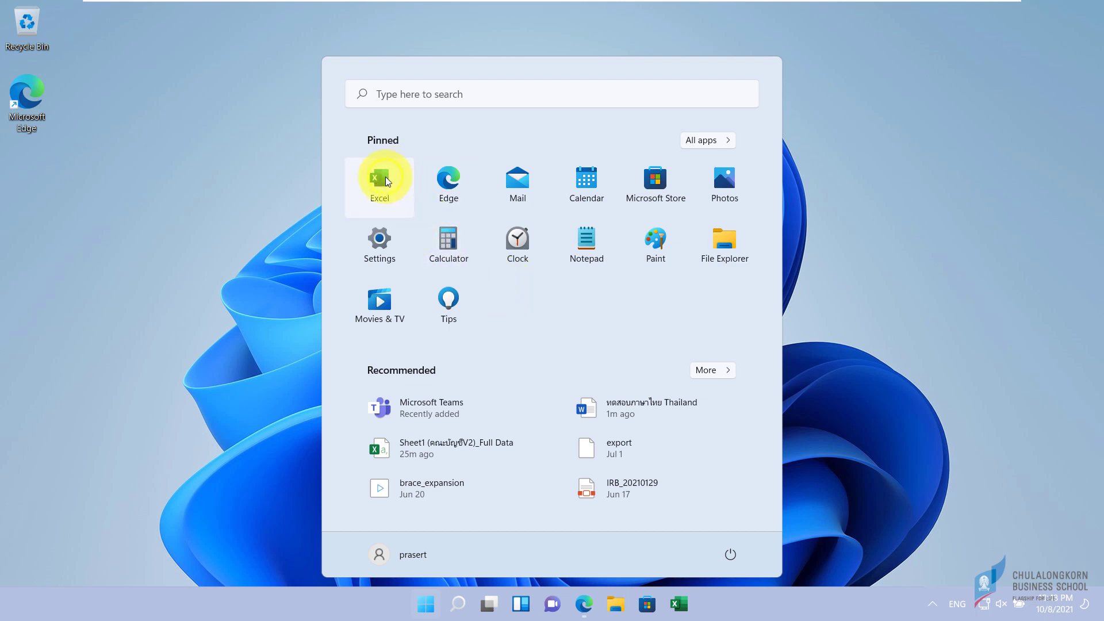
pyautogui.press('Escape')
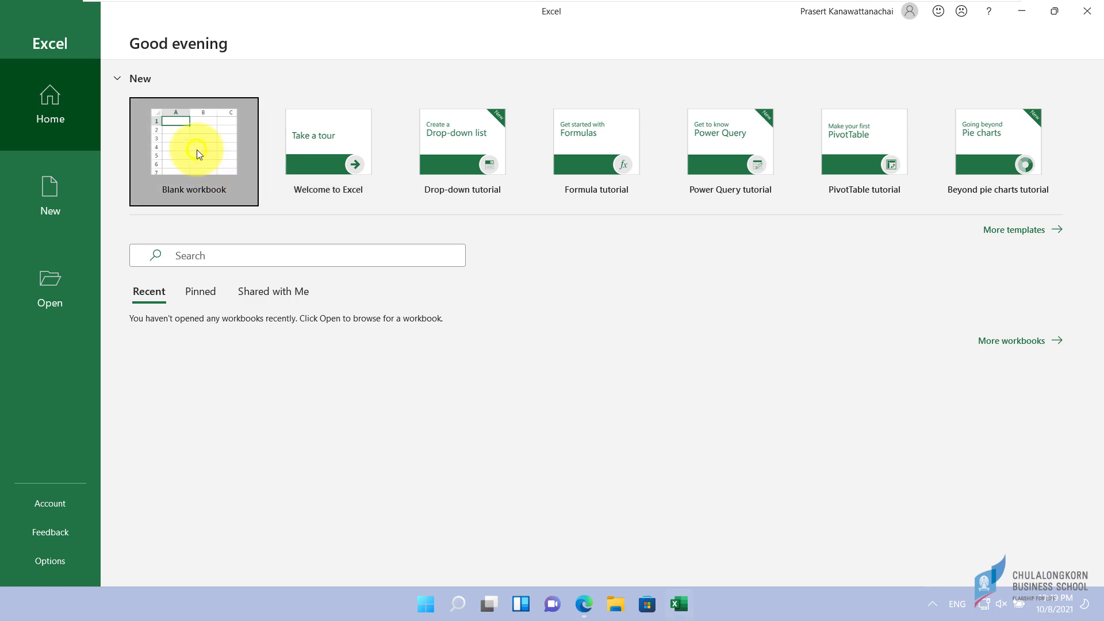
# Create a blank workbook and enter 2 in B2 and 3 in B3.
pyautogui.click(197, 150)
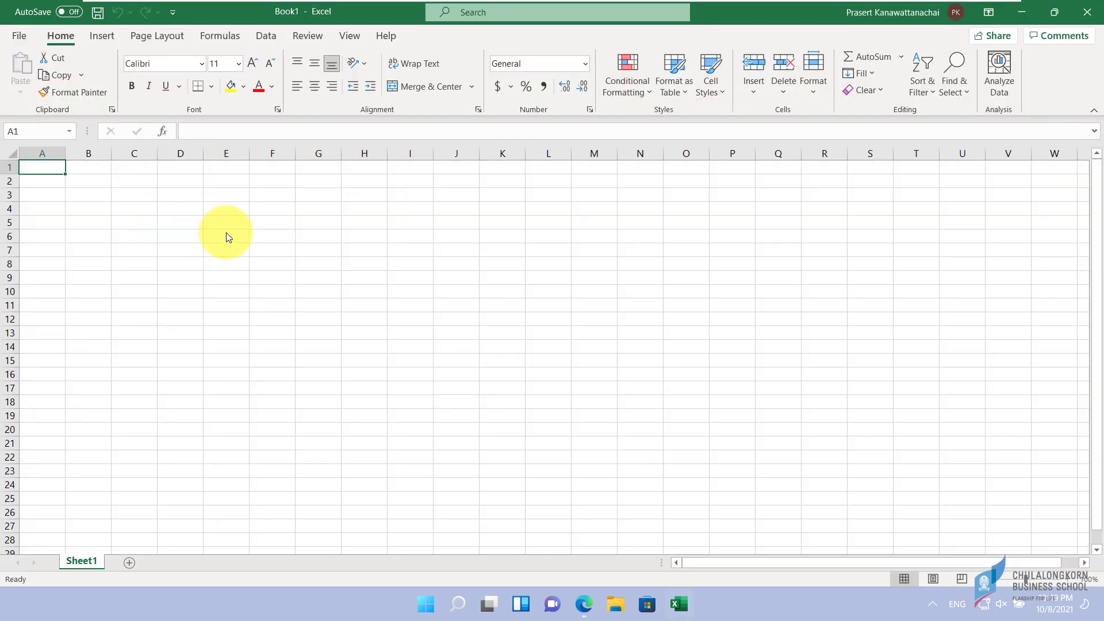
pyautogui.keyDown('ctrl'); pyautogui.scroll(2, 217, 247); pyautogui.keyUp('ctrl')
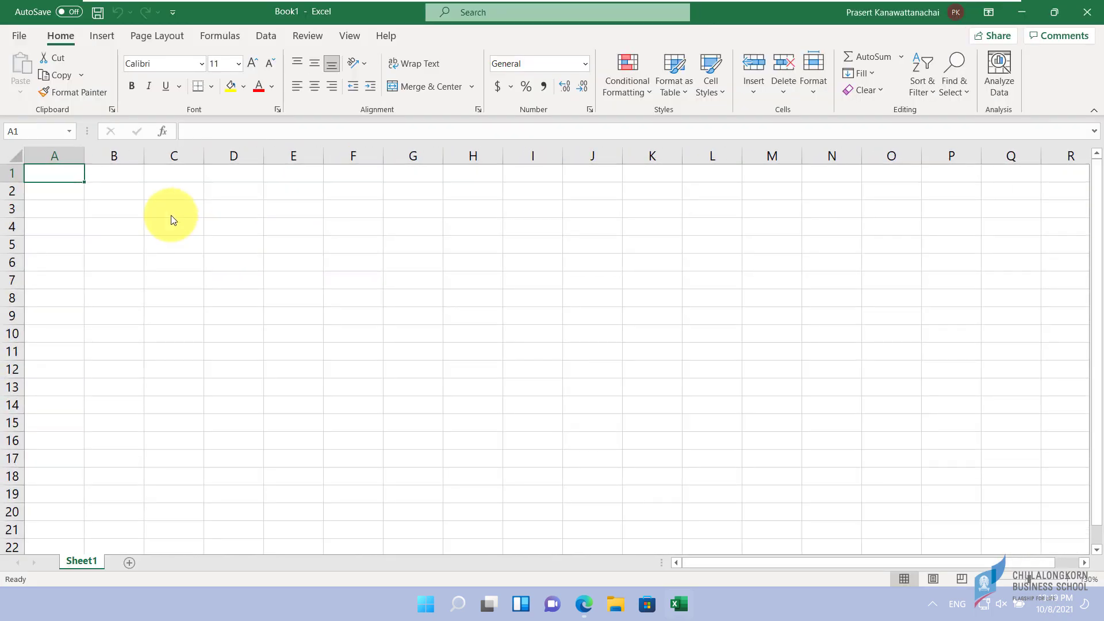
pyautogui.click(132, 193)
pyautogui.write('2')
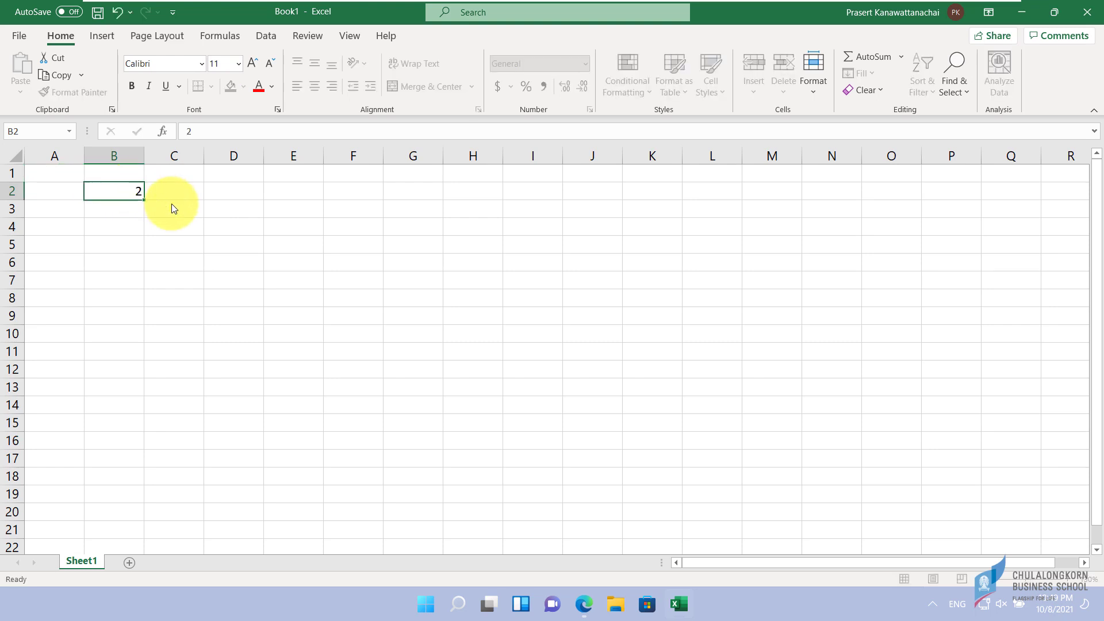
pyautogui.press('Return')
pyautogui.write('3')
pyautogui.press('Return')
# Put the formula =B2+B3 in B4 to get 5, then bring up the save prompt.
pyautogui.write('=')
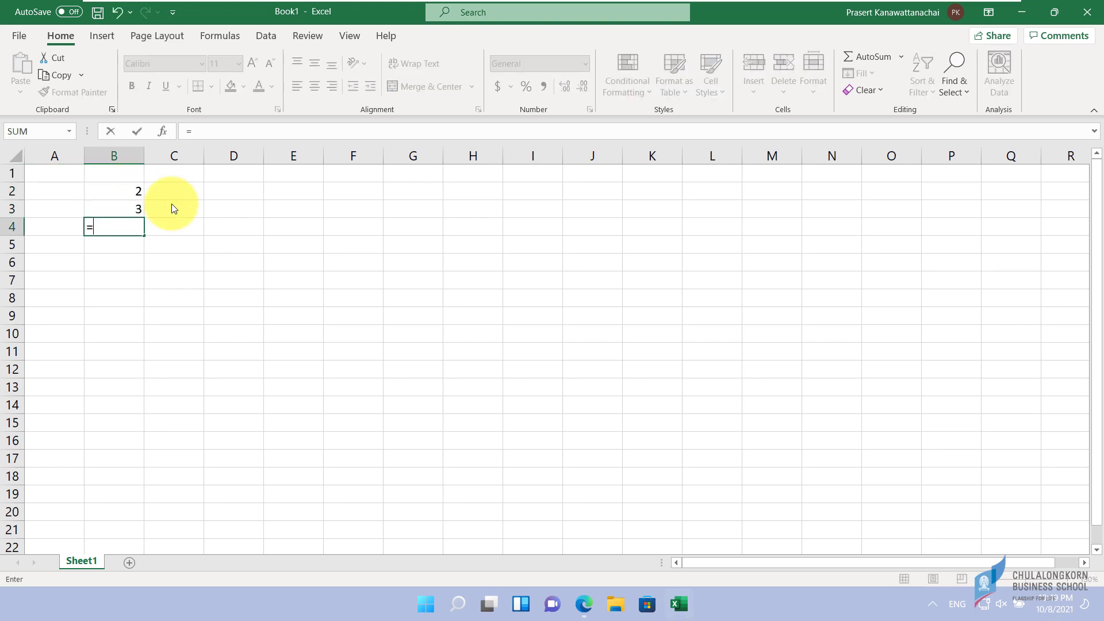
pyautogui.press('Up')
pyautogui.press('Up')
pyautogui.write('+')
pyautogui.press('Up')
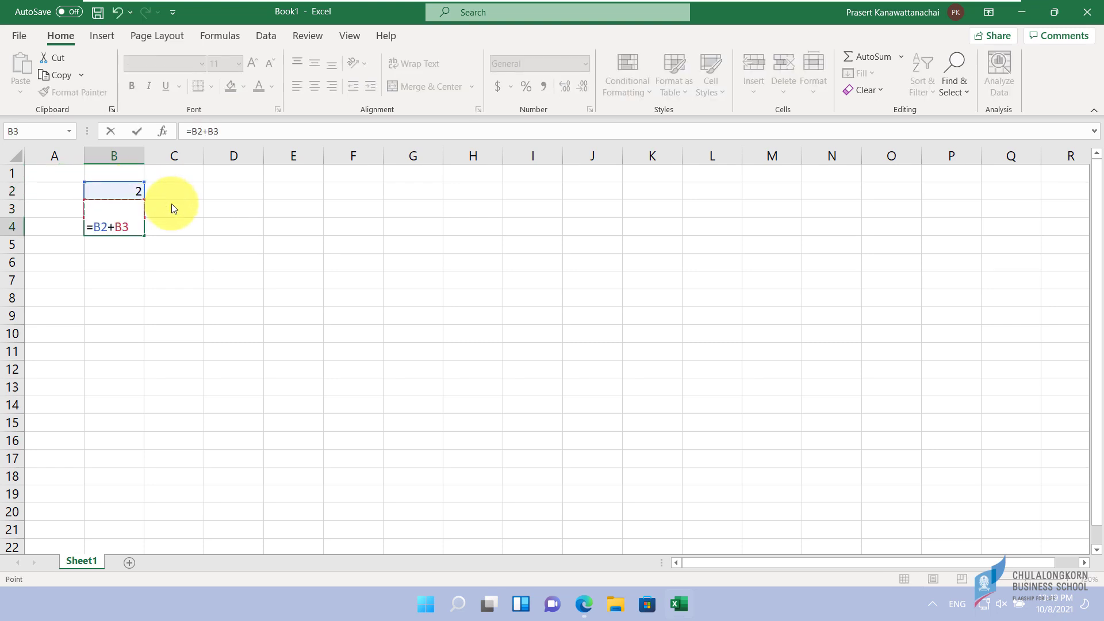
pyautogui.press('Return')
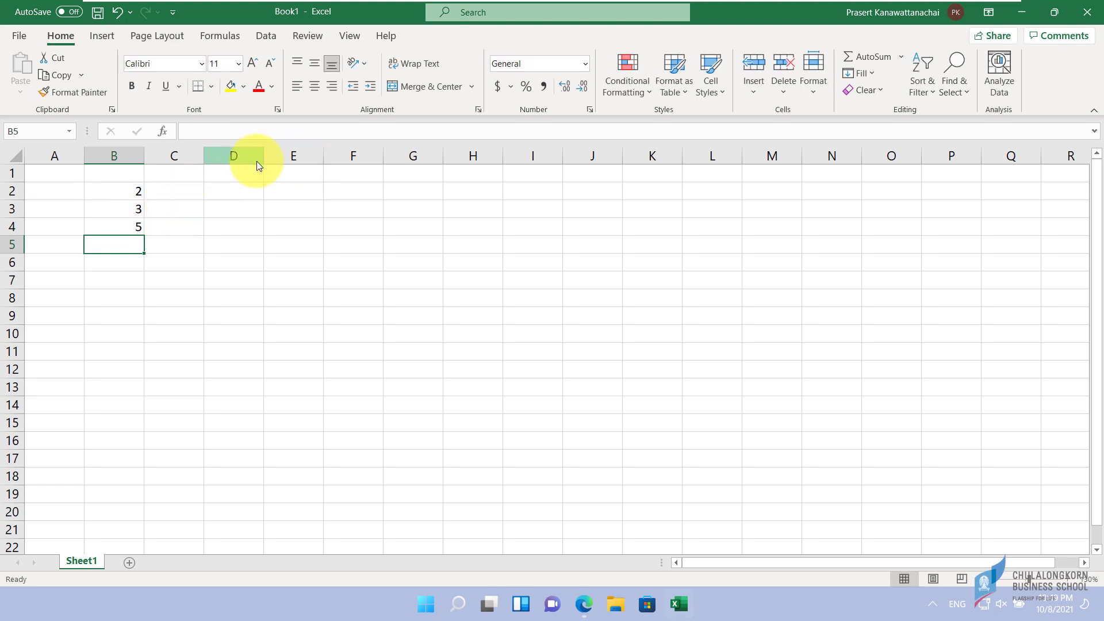
pyautogui.hotkey('ctrl', 's')
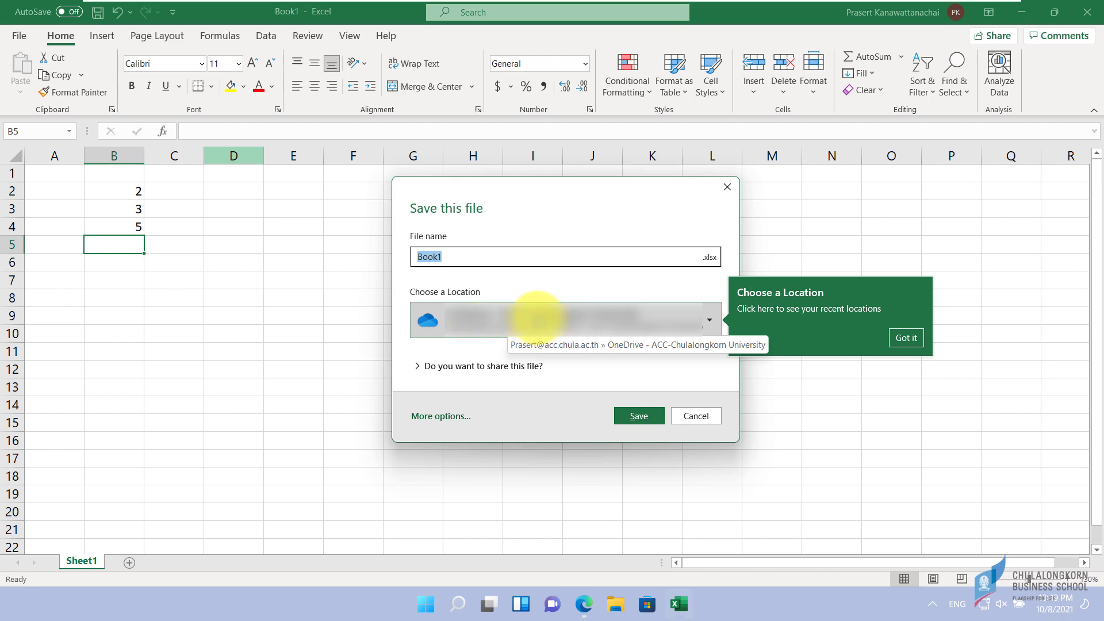
# Dismiss the Choose a Location tip and switch to the full Save As page.
pyautogui.click(895, 339)
pyautogui.click(453, 412)
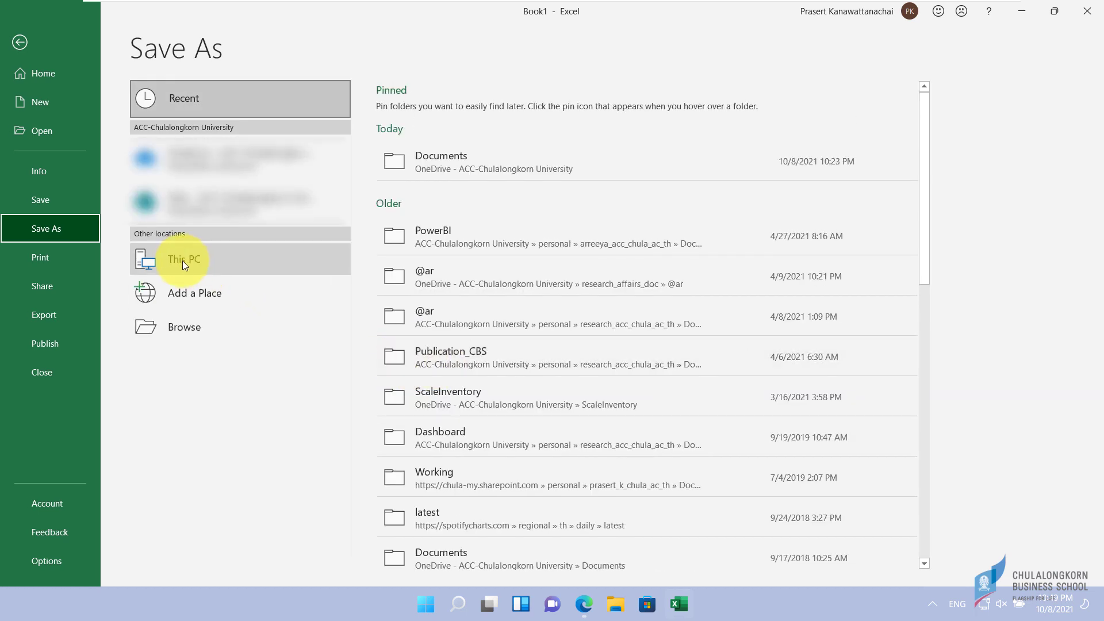
# Save the workbook as Book1.xlsx in Documents on This PC.
pyautogui.click(181, 261)
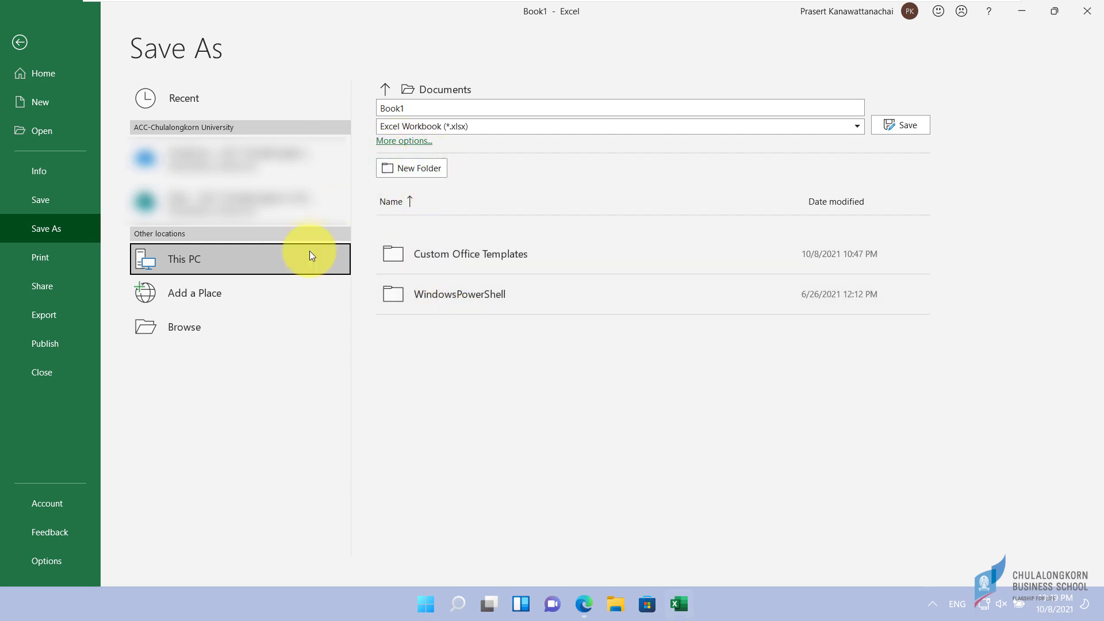
pyautogui.click(178, 329)
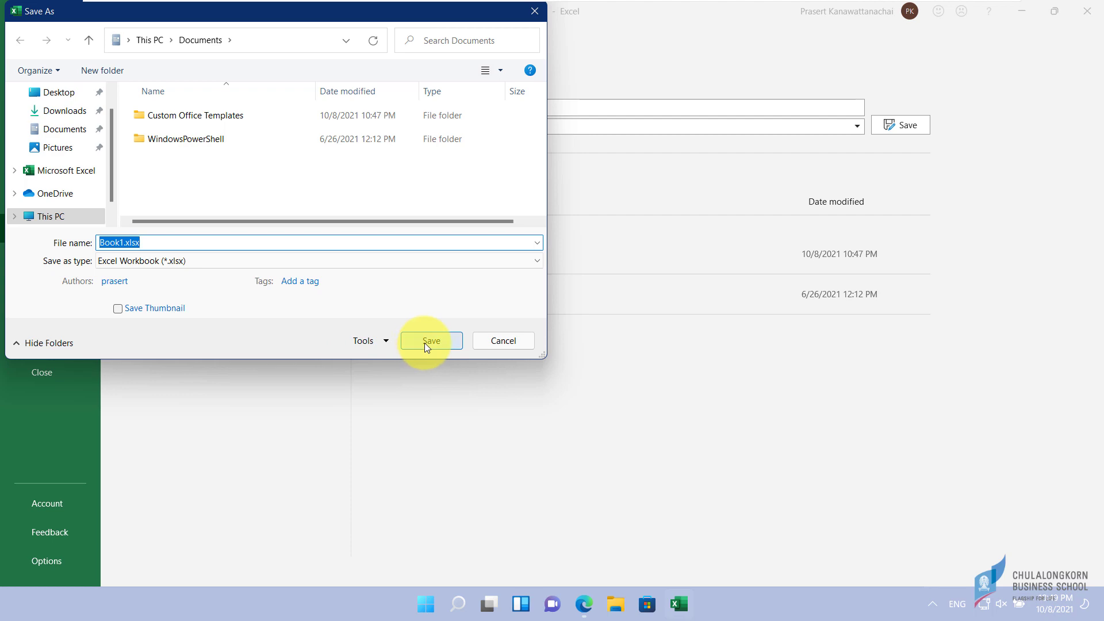
pyautogui.click(425, 343)
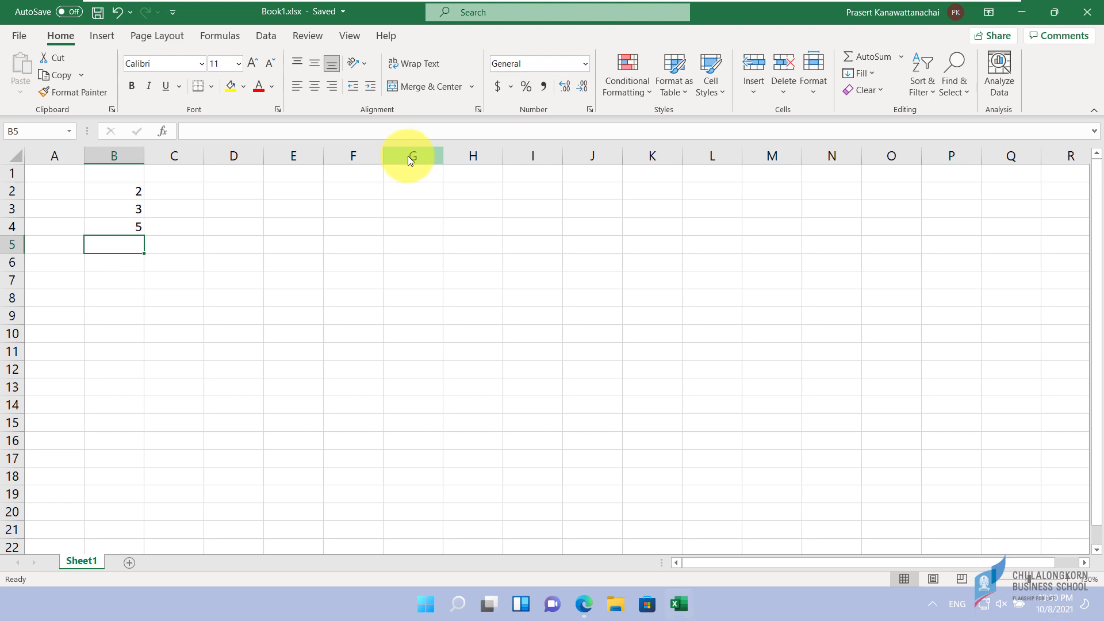
pyautogui.moveTo(507, 5)
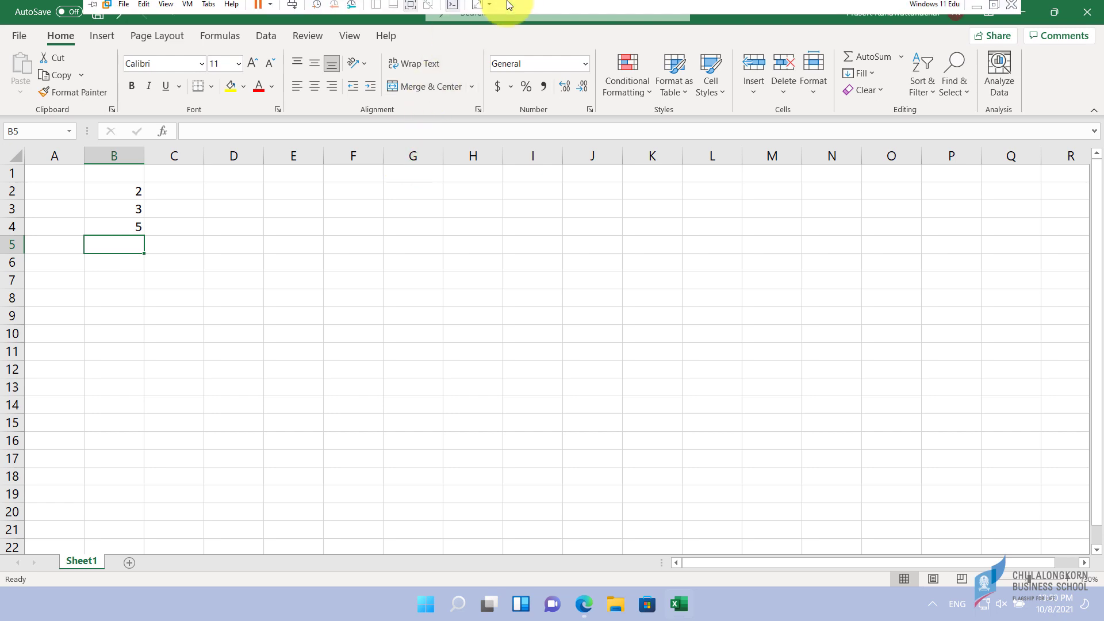
pyautogui.click(411, 8)
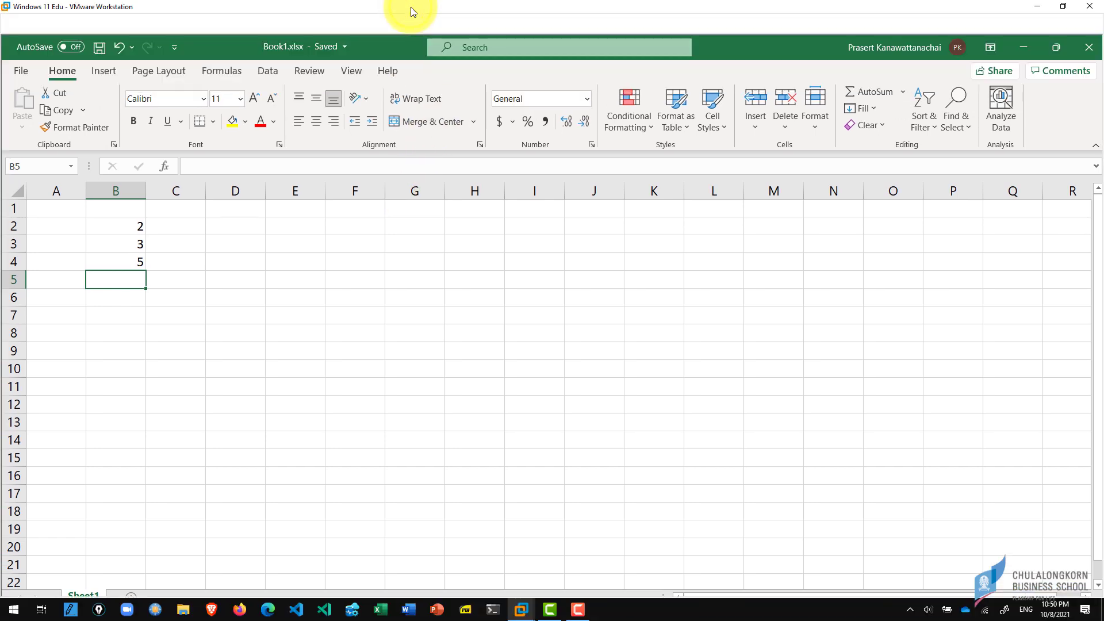